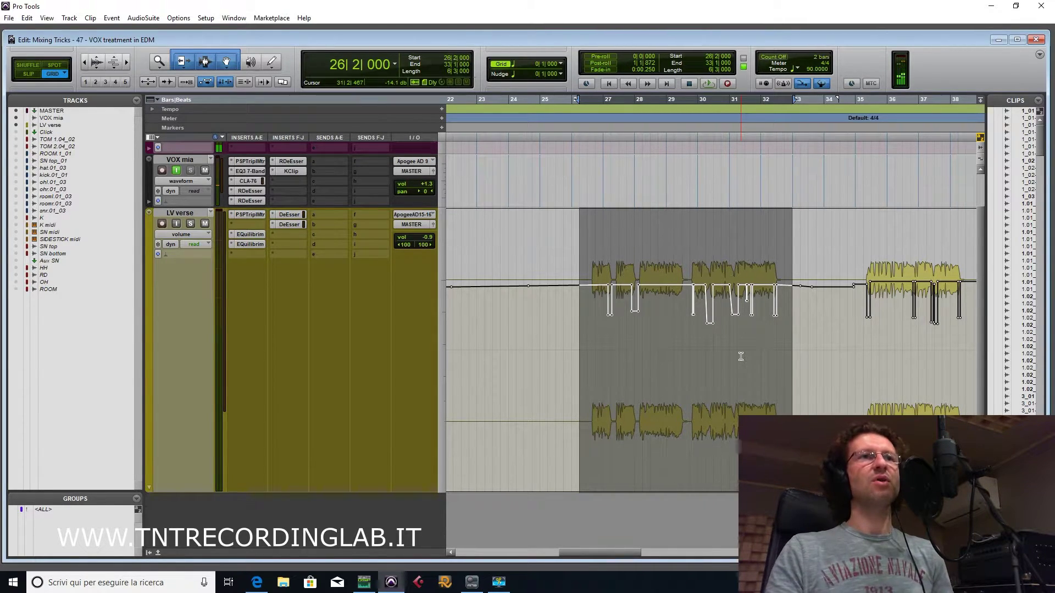
# Bypass both DeEsser and both EQuilibrium inserts on the LV verse track and set its automation mode to off
pyautogui.scroll(3, 741, 356)
pyautogui.scroll(-3, 741, 356)
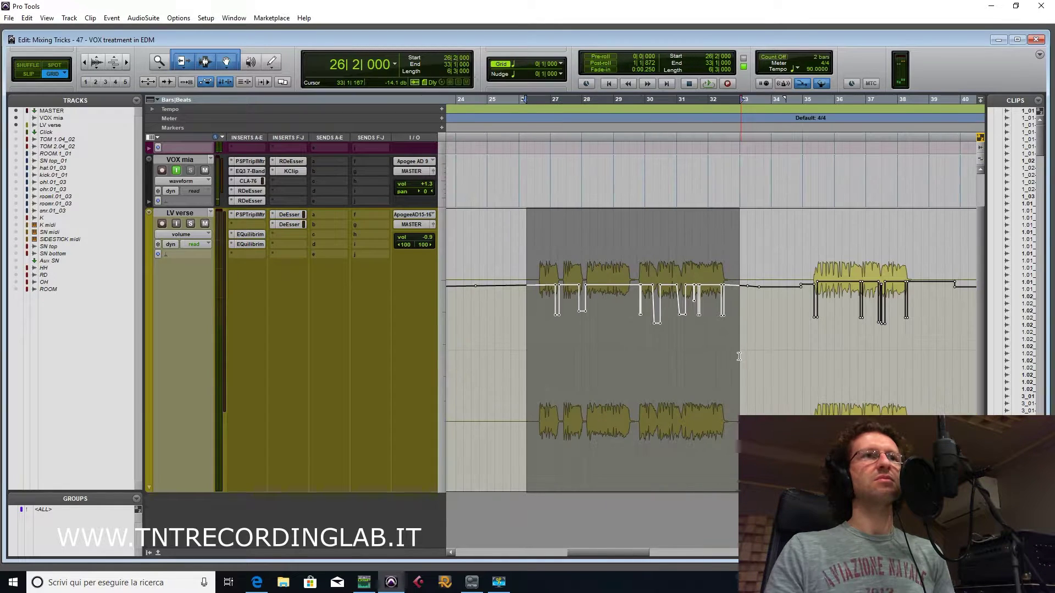
pyautogui.keyDown('shift'); pyautogui.click(294, 220); pyautogui.keyUp('shift')
pyautogui.click(203, 242)
pyautogui.click(210, 250)
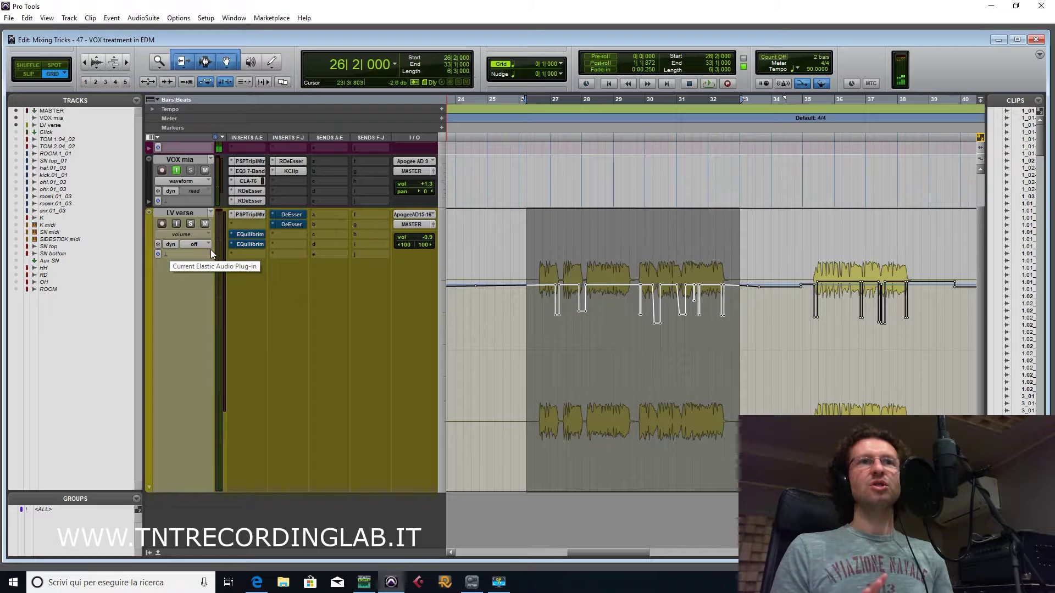
# Play the selected LV verse passage from 26|2|000, and replay the vocal briefly from 29|2|000
pyautogui.press('space')
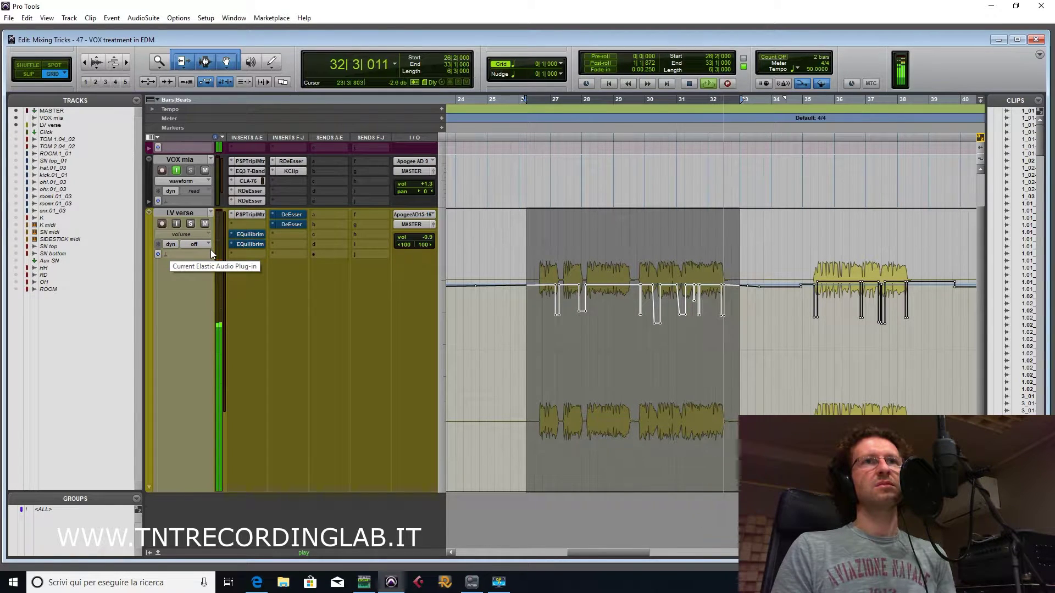
pyautogui.press('space')
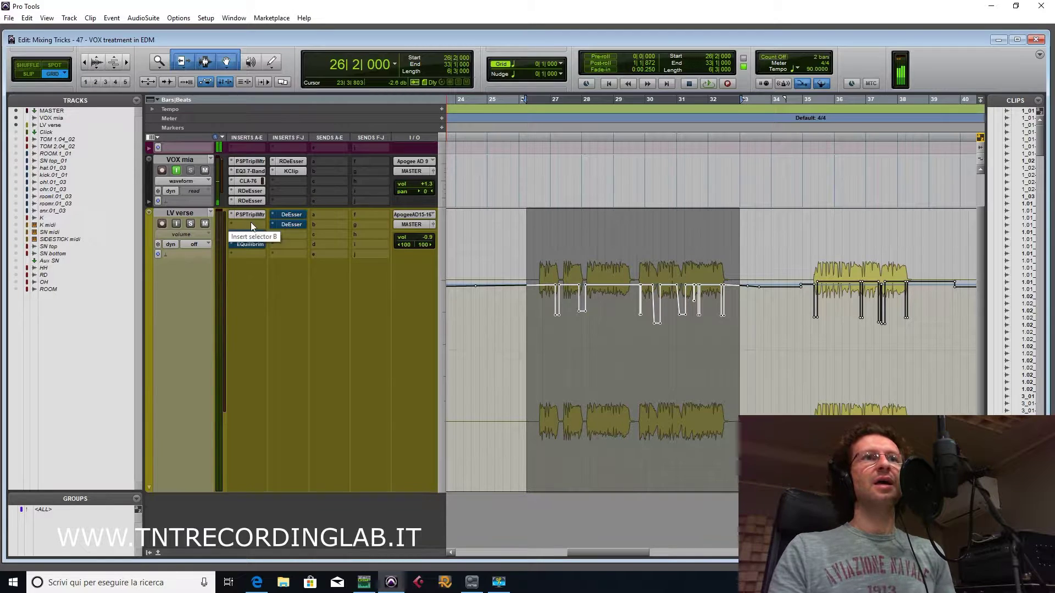
pyautogui.click(606, 329)
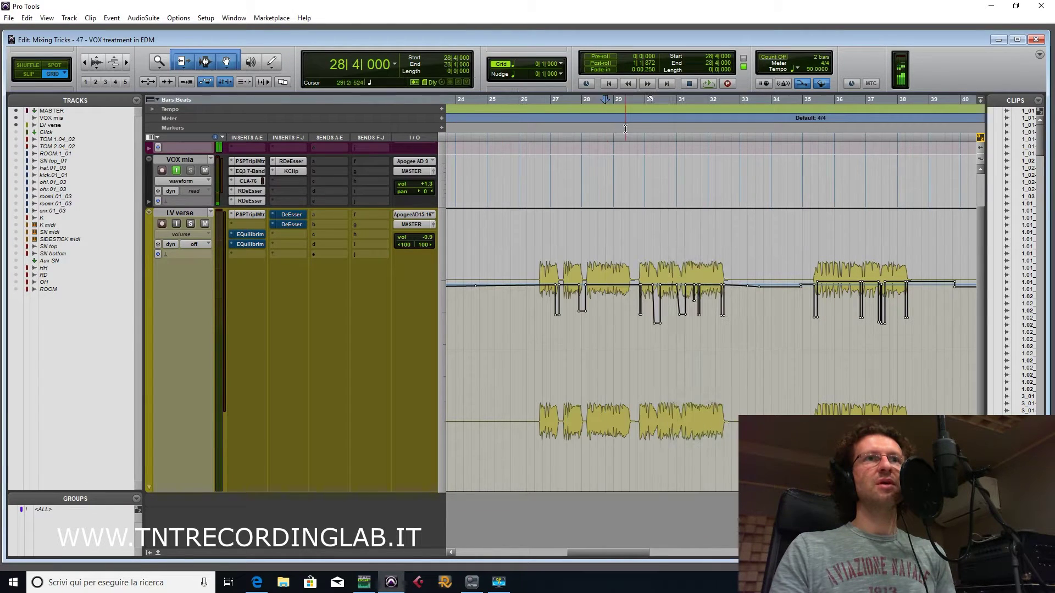
pyautogui.click(620, 102)
pyautogui.press('space')
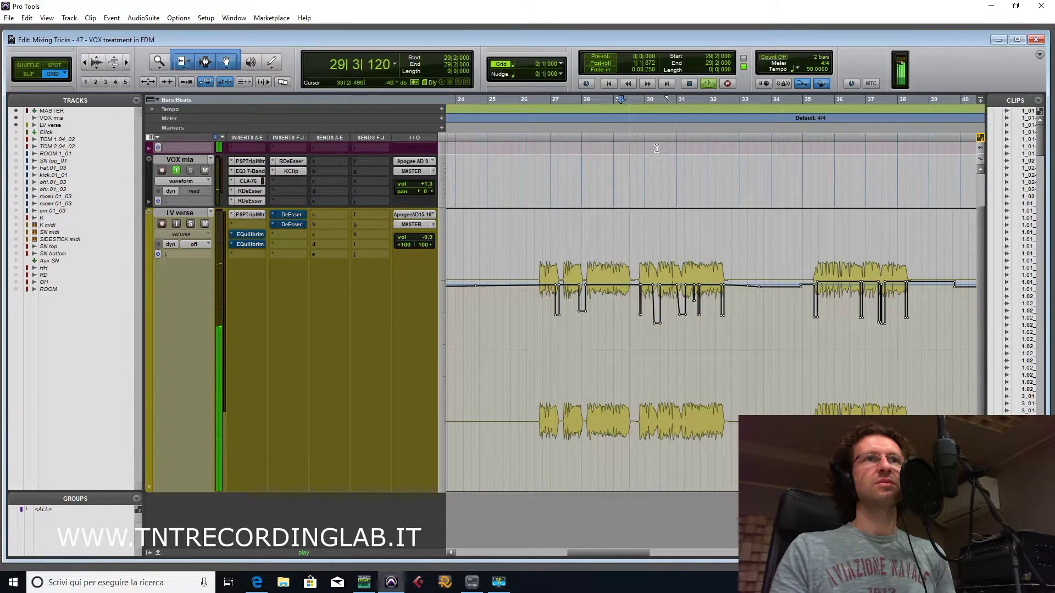
pyautogui.press('space')
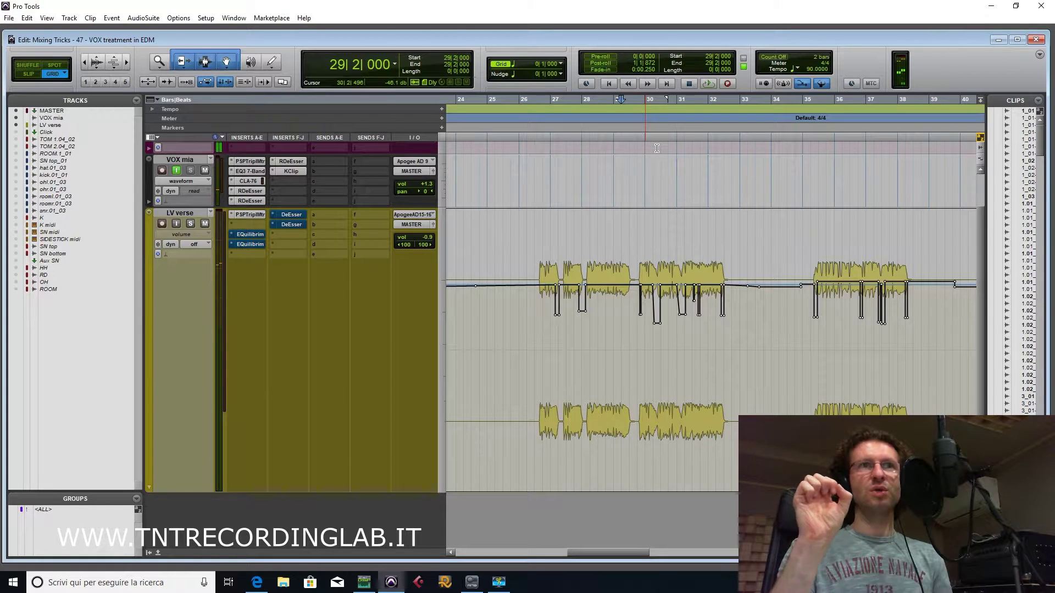
# Listen to short parts of the unprocessed LV verse vocal from 29|1|000 and from 27|2|000
pyautogui.click(615, 103)
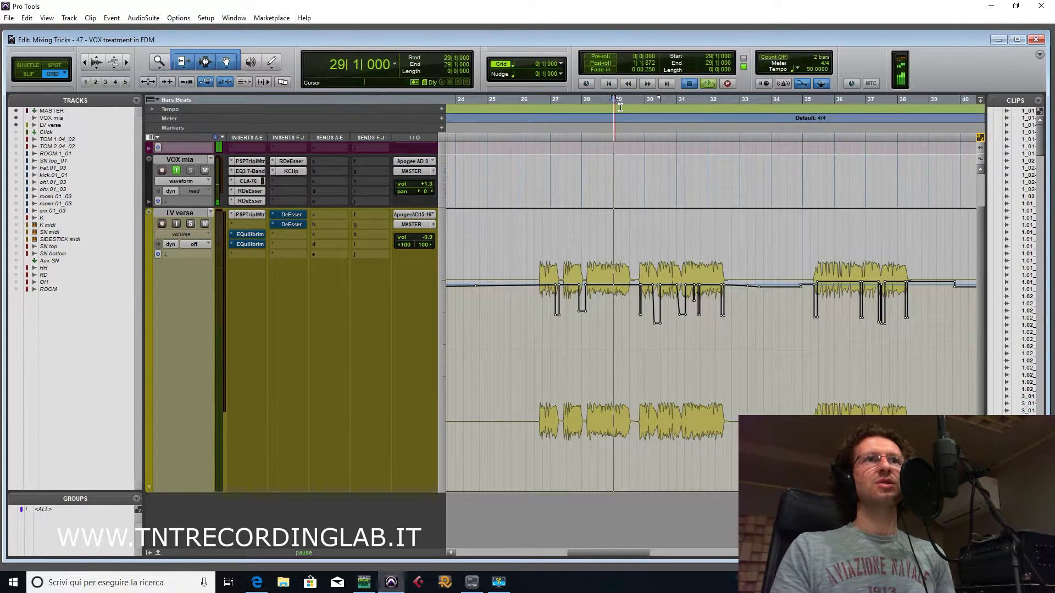
pyautogui.press('space')
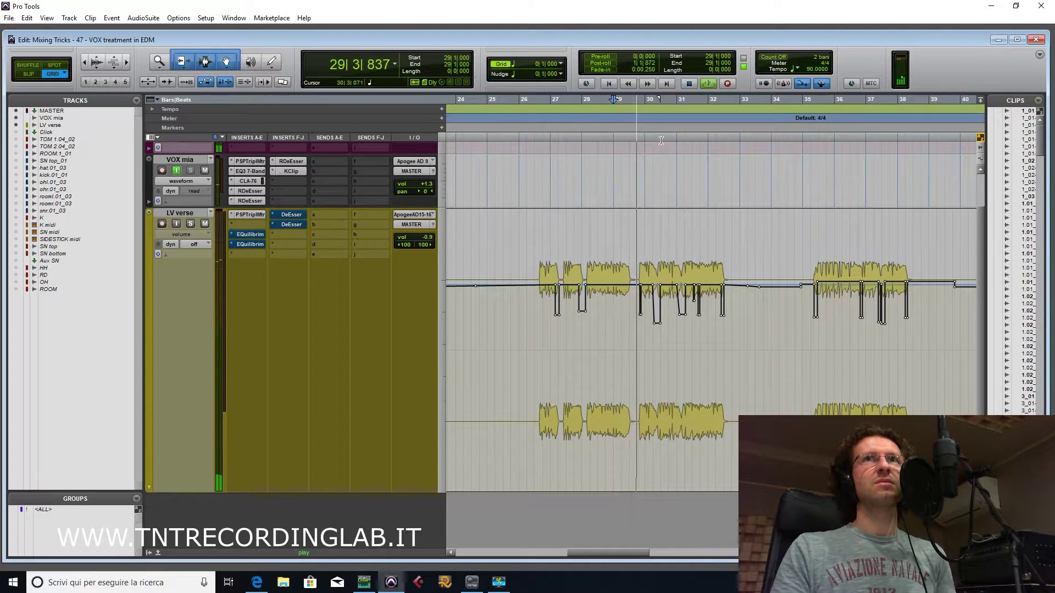
pyautogui.press('space')
pyautogui.click(558, 103)
pyautogui.press('space')
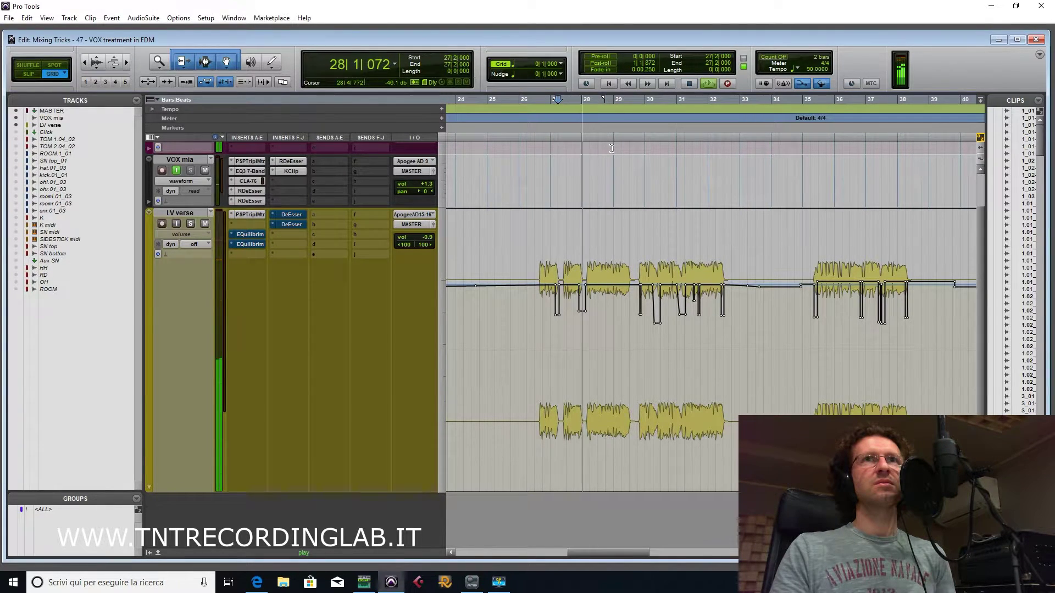
pyautogui.press('space')
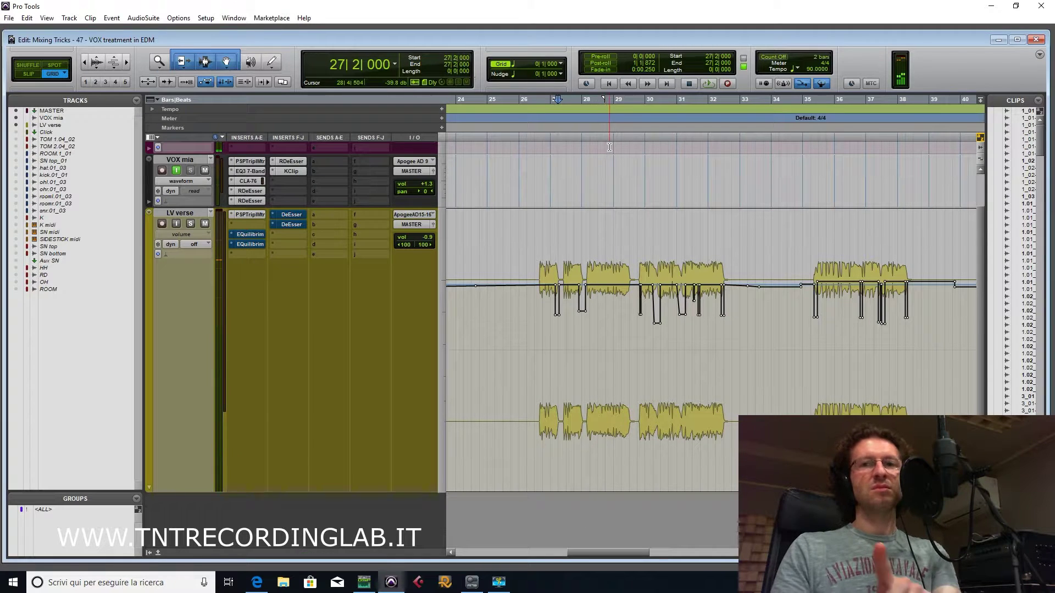
# Select the LV verse phrase from 26|3|000 to 33|1|000, and play the vocal from 29|1|000
pyautogui.moveTo(532, 284); pyautogui.dragTo(743, 296)
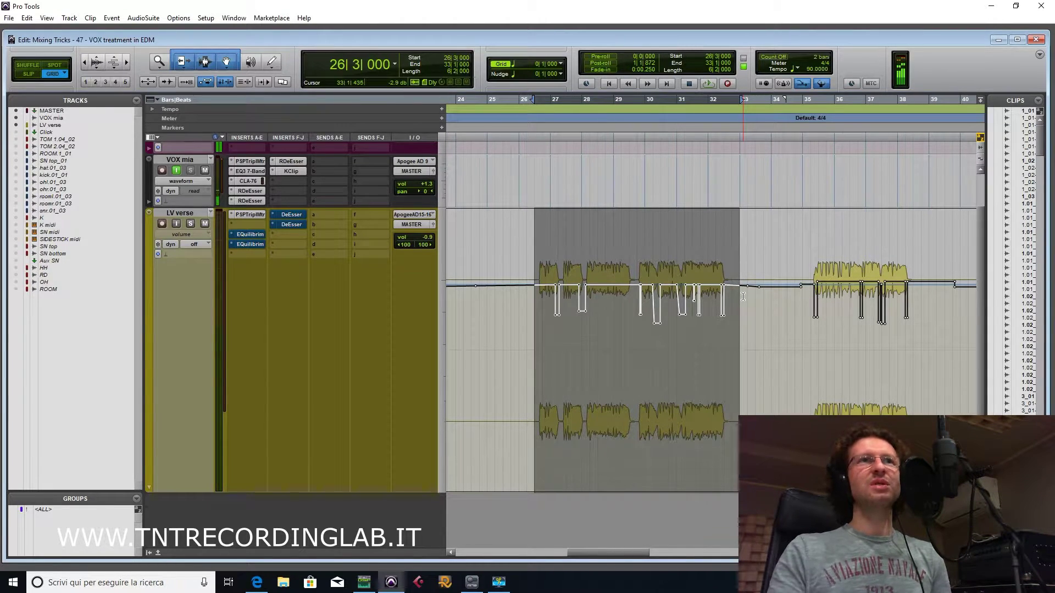
pyautogui.click(616, 104)
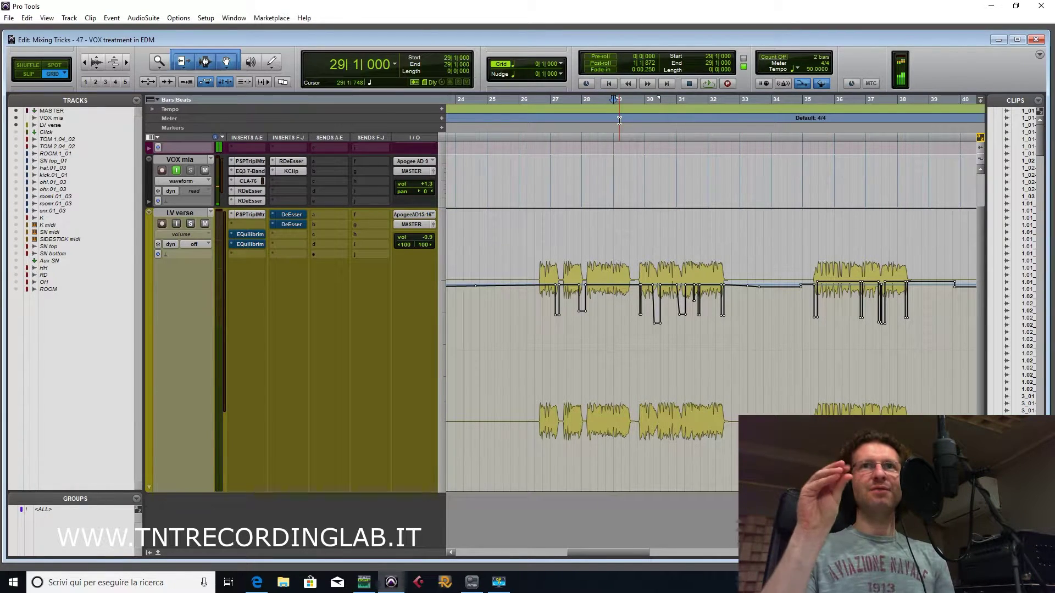
pyautogui.press('space')
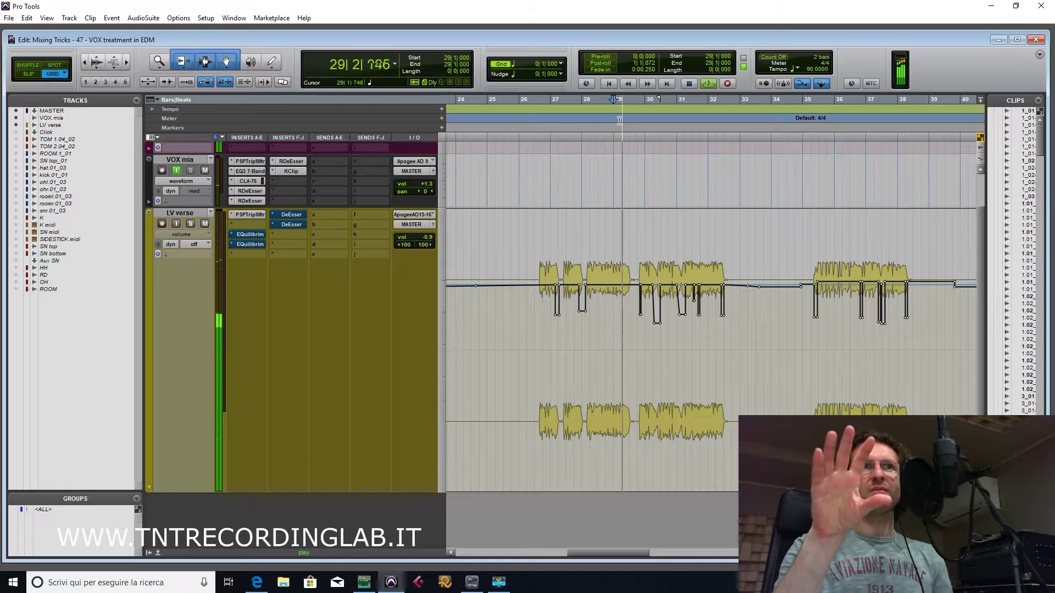
pyautogui.press('space')
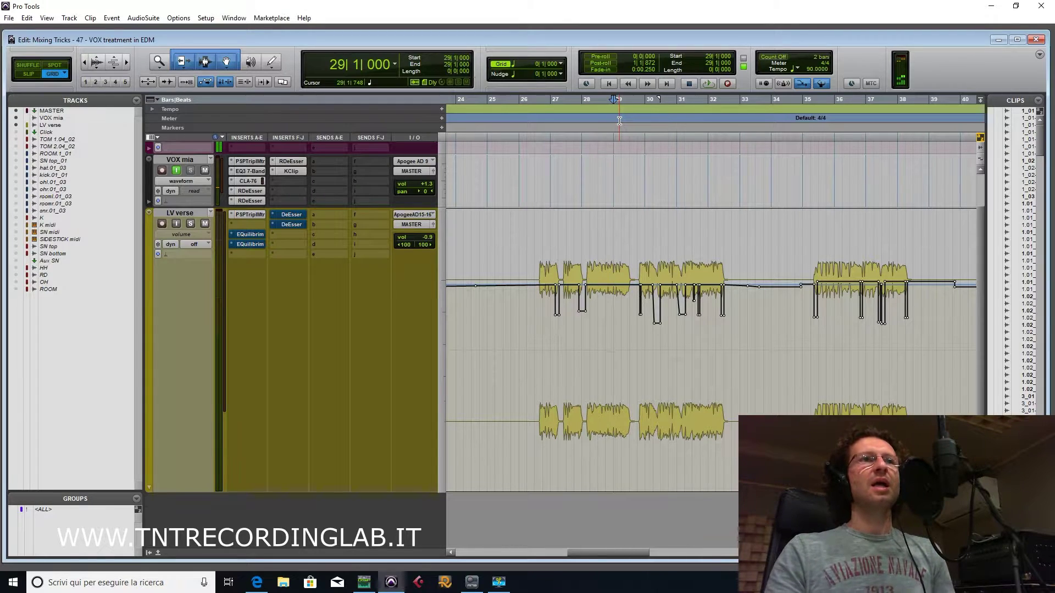
# Reselect the LV verse phrase from 26|3|000 to 33|1|000 and view the CLA-76 compressor settings on the VOX mia track
pyautogui.moveTo(534, 348); pyautogui.dragTo(740, 347)
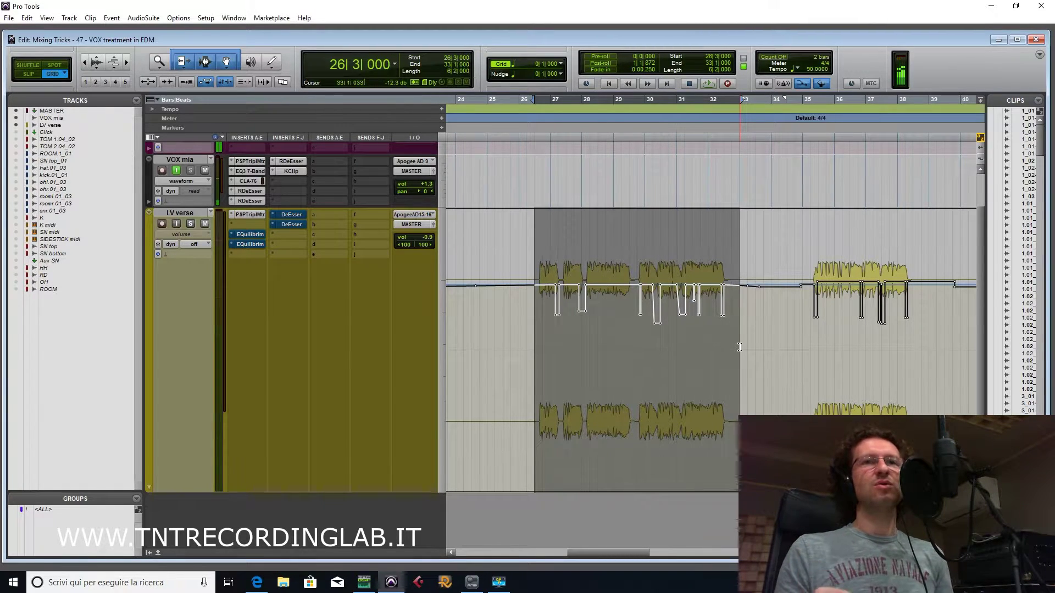
pyautogui.click(250, 181)
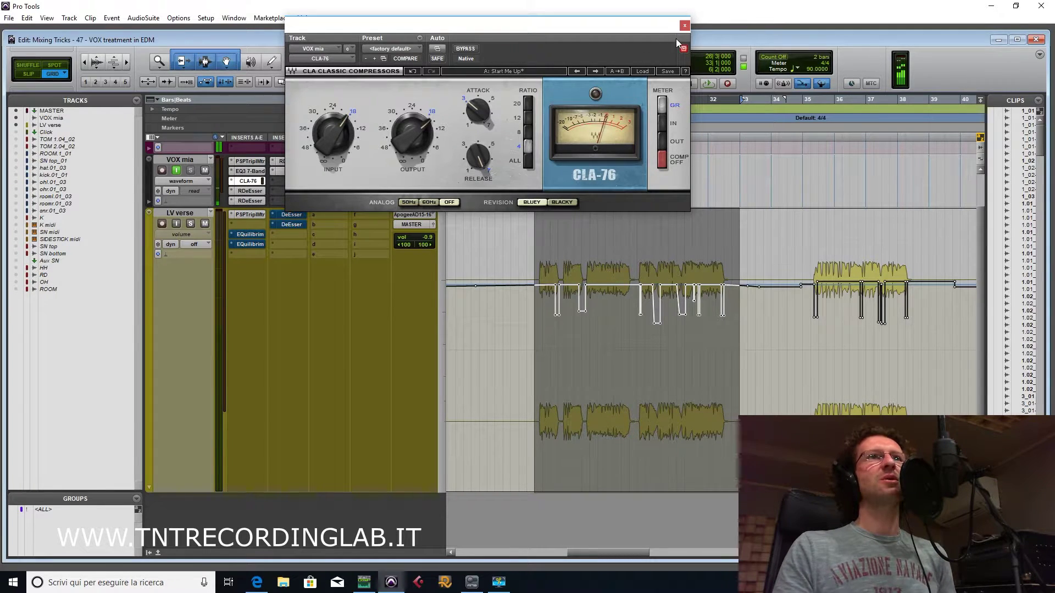
pyautogui.click(684, 26)
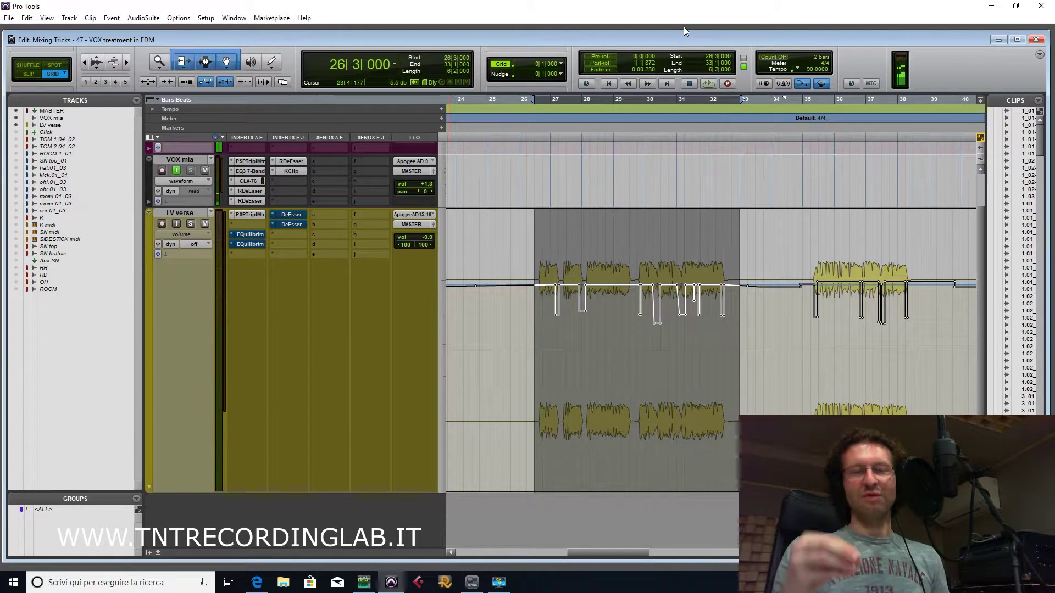
# Play the selected LV verse phrase from 26|3|000 twice to hear it without processing
pyautogui.press('space')
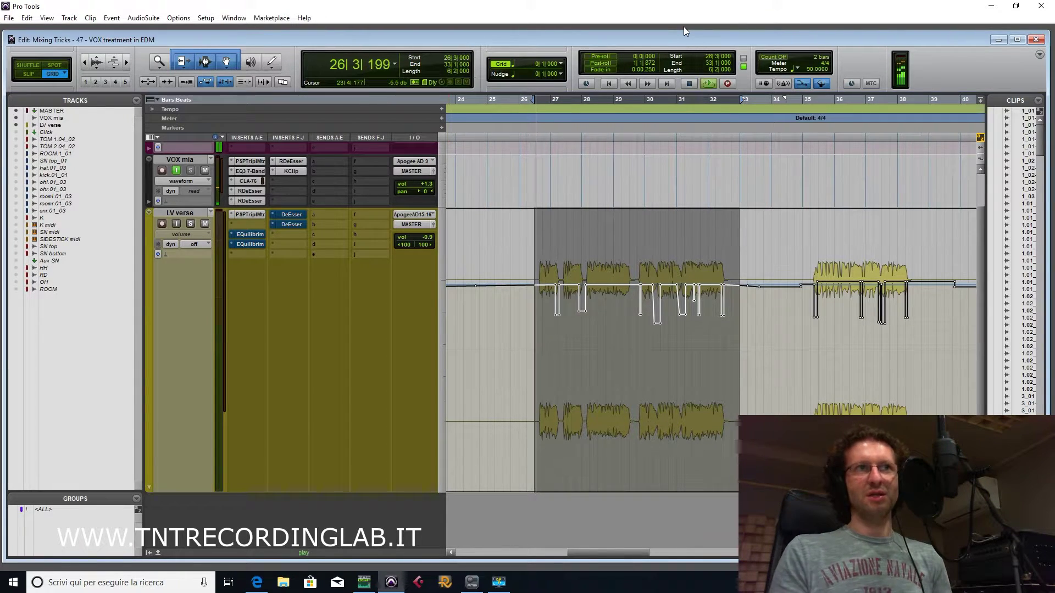
pyautogui.press('space')
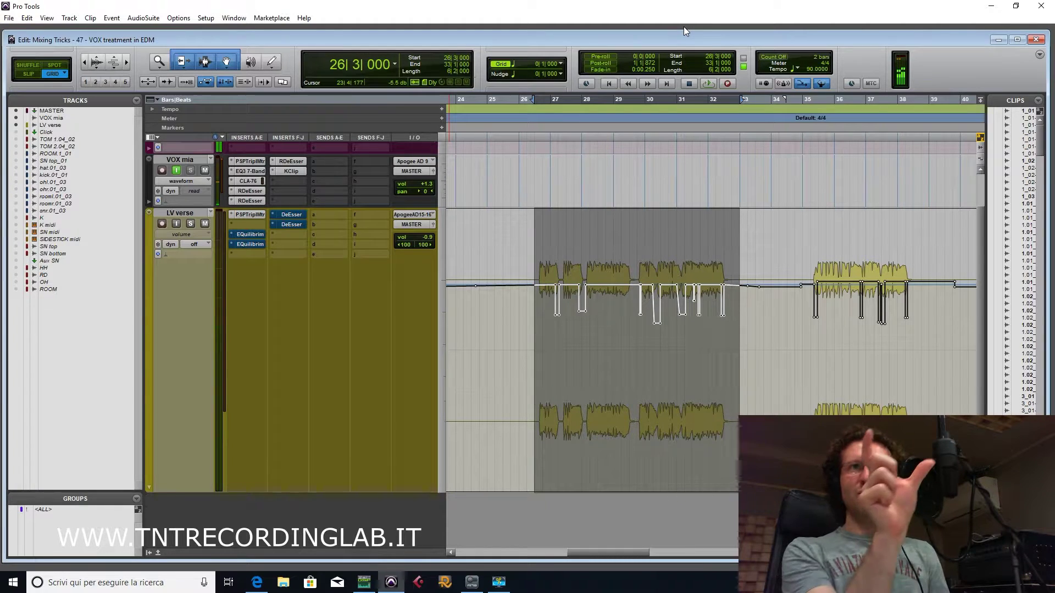
pyautogui.press('space')
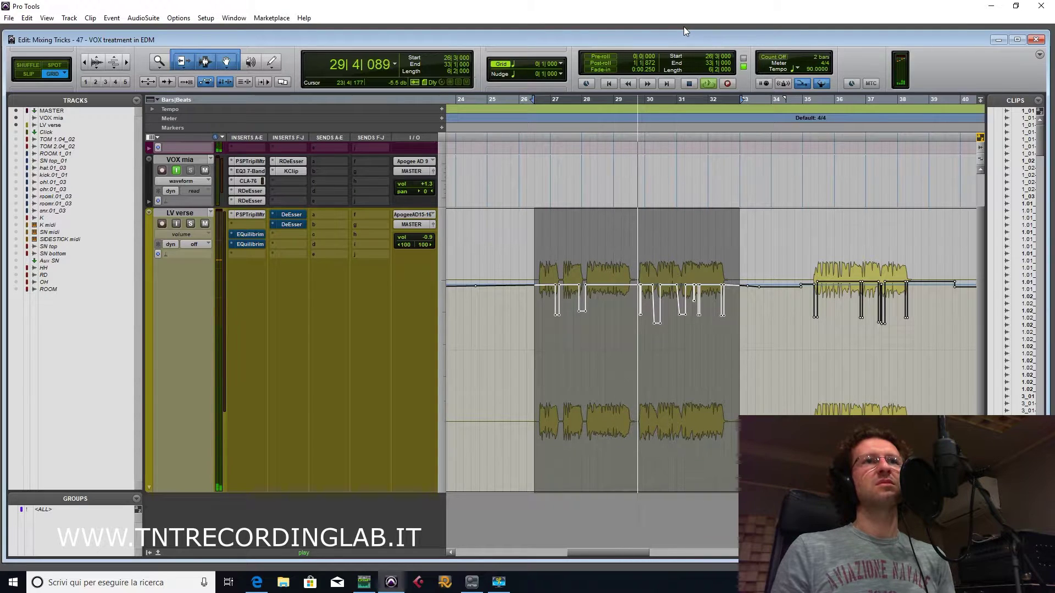
pyautogui.press('space')
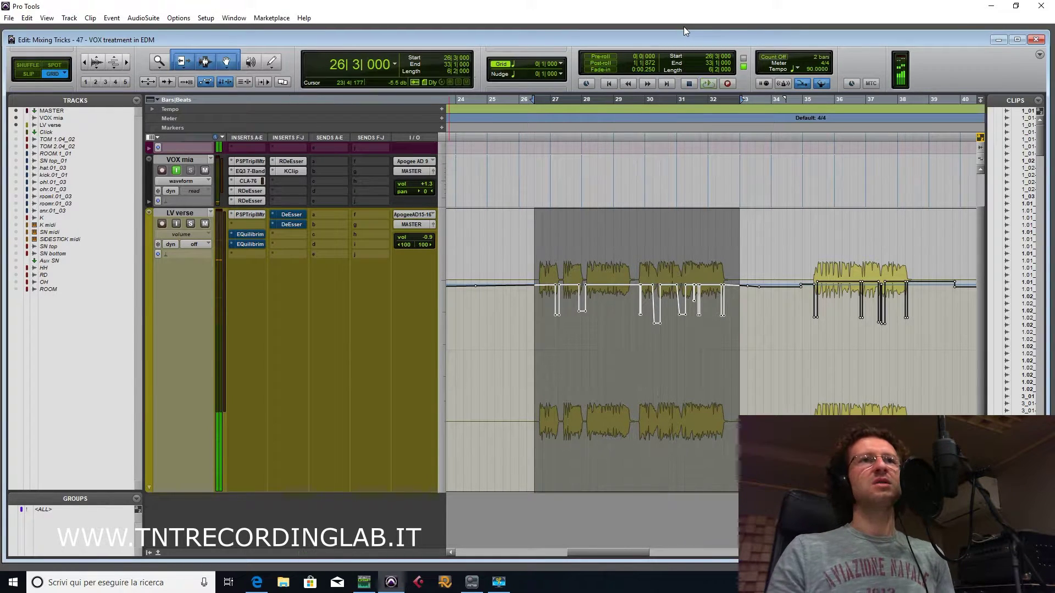
# Listen to the second half of the LV verse phrase, starting from 29|4|000 and again from 29|2|000
pyautogui.click(637, 330)
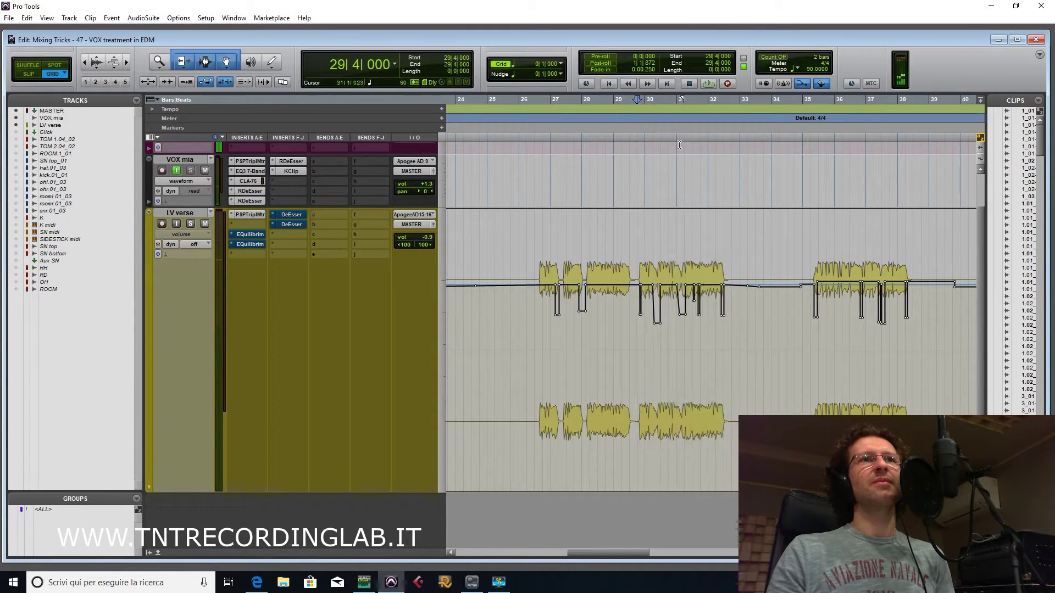
pyautogui.press('space')
pyautogui.click(623, 101)
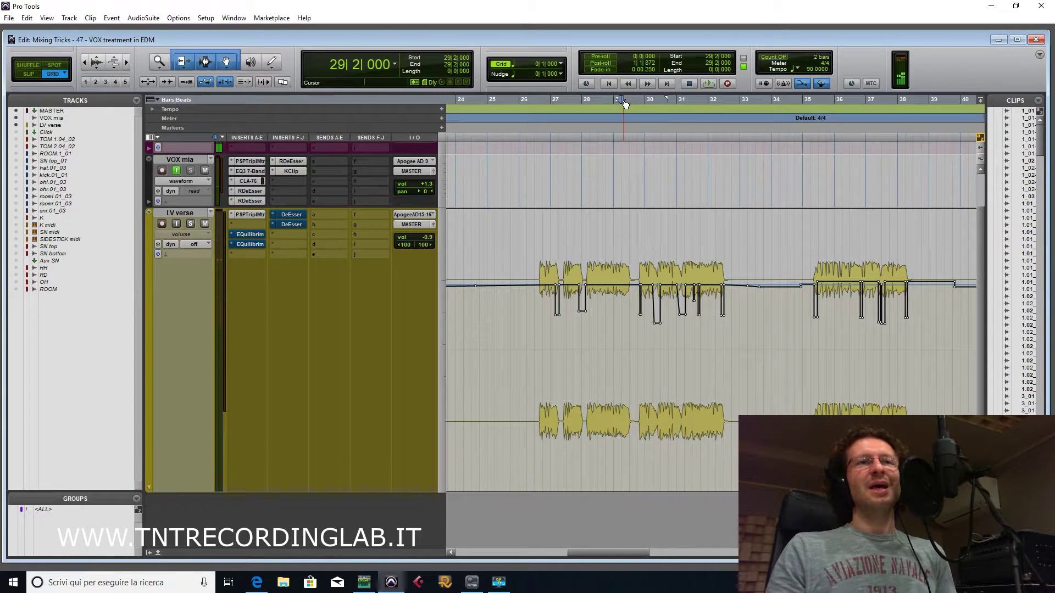
pyautogui.press('space')
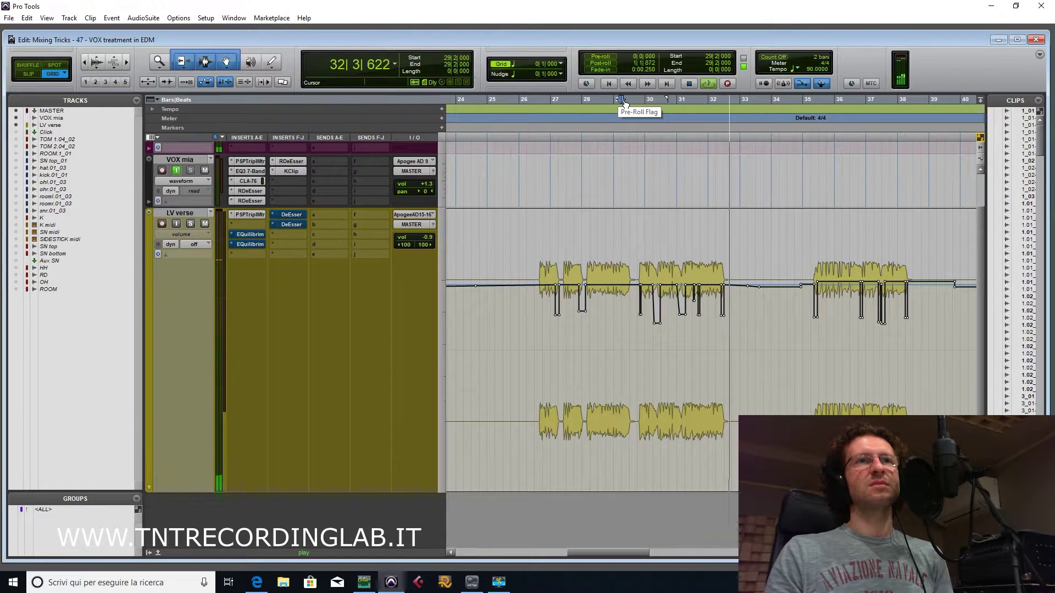
pyautogui.press('space')
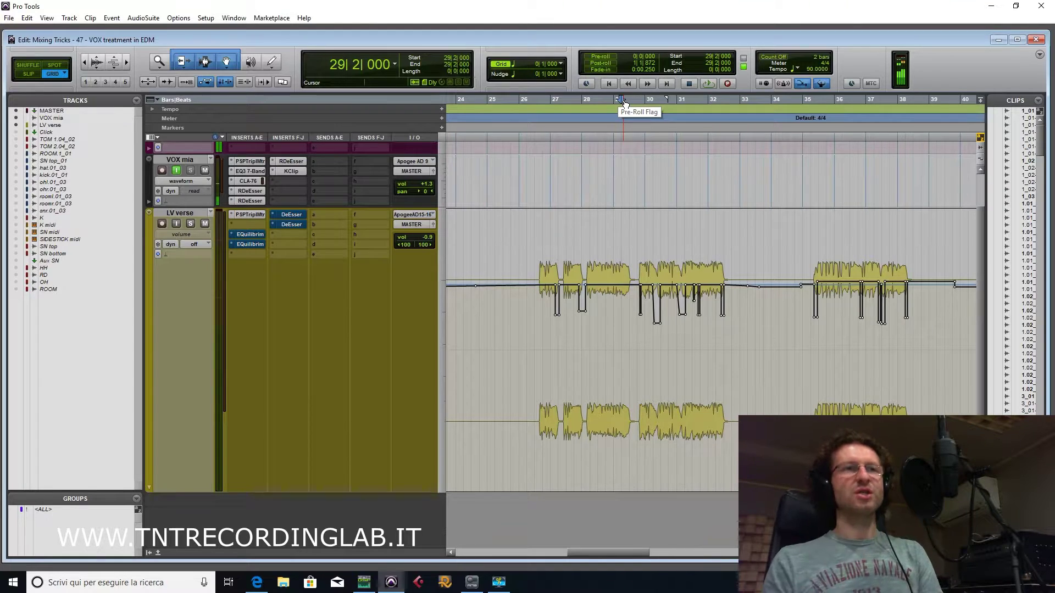
# Select the LV verse phrase from 26|3|000 to 33|1|000 and inspect its volume automation dips closely
pyautogui.moveTo(535, 319); pyautogui.dragTo(737, 337)
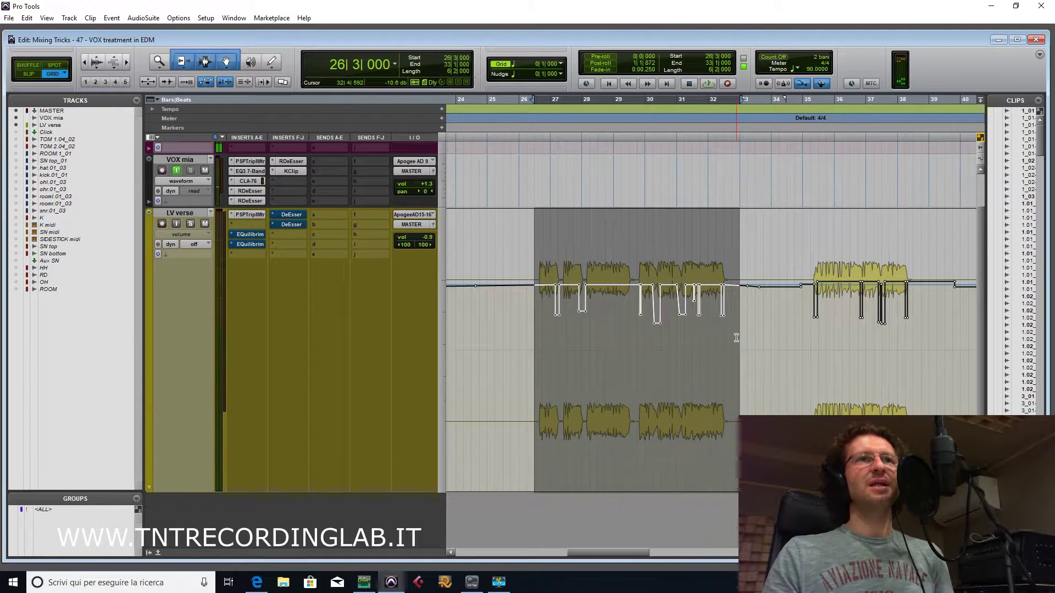
pyautogui.hotkey('ctrl', ']')
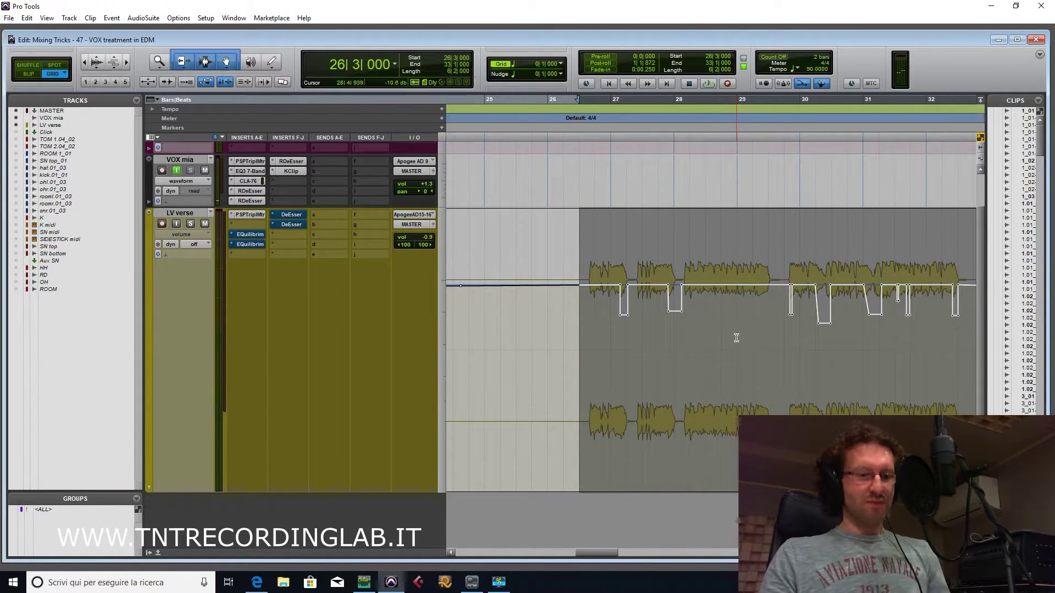
pyautogui.hotkey('ctrl', '[')
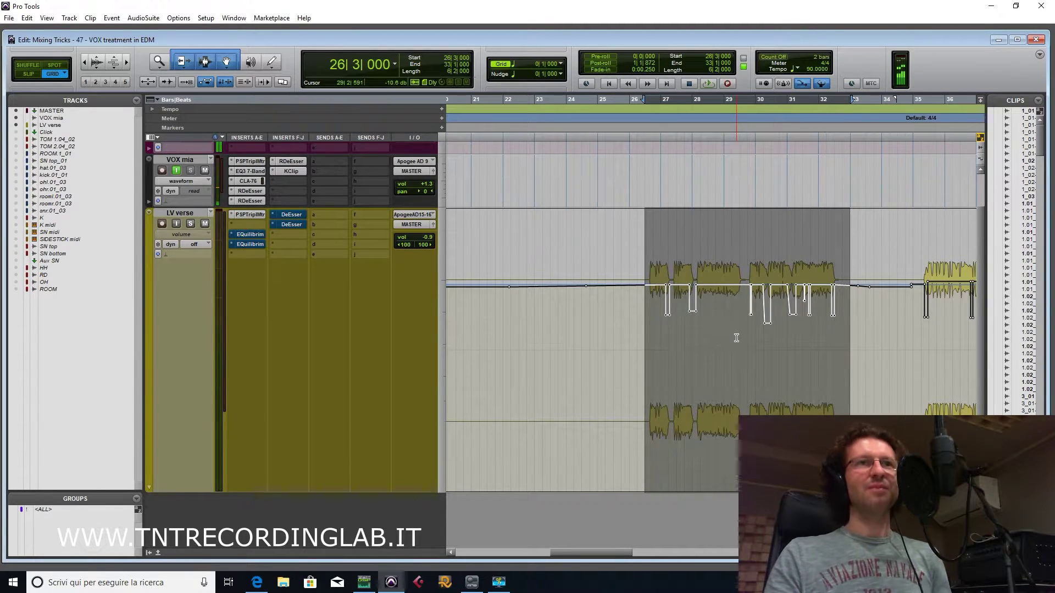
pyautogui.scroll(4, 737, 337)
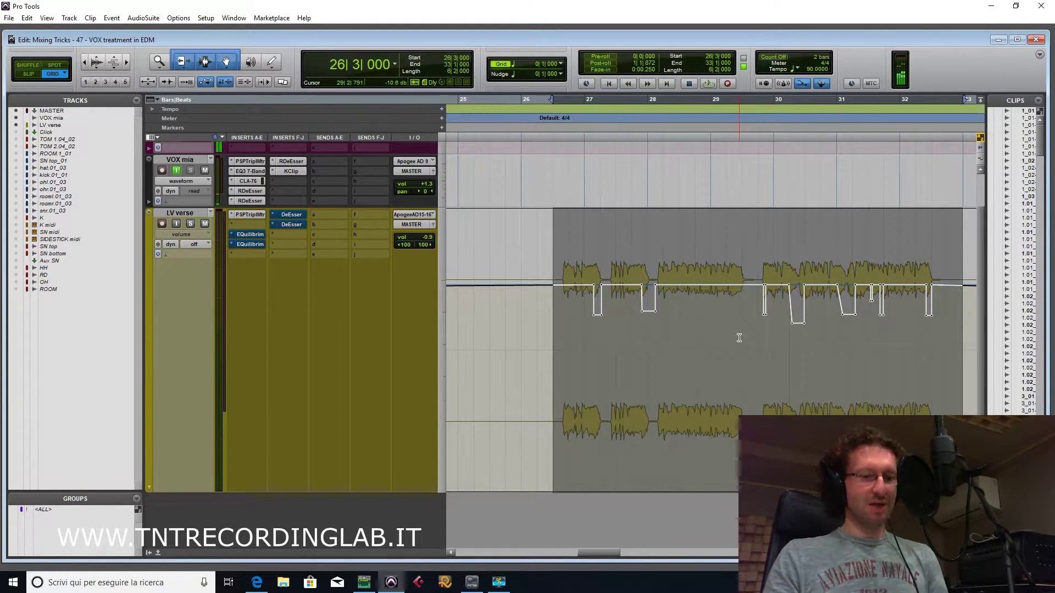
pyautogui.scroll(-4, 739, 337)
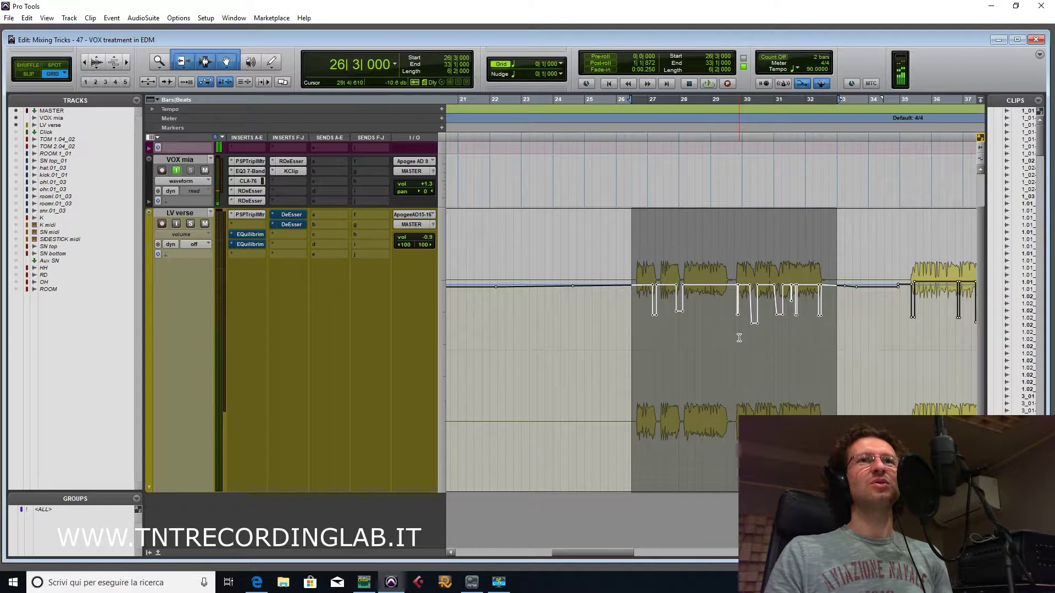
pyautogui.scroll(4, 739, 337)
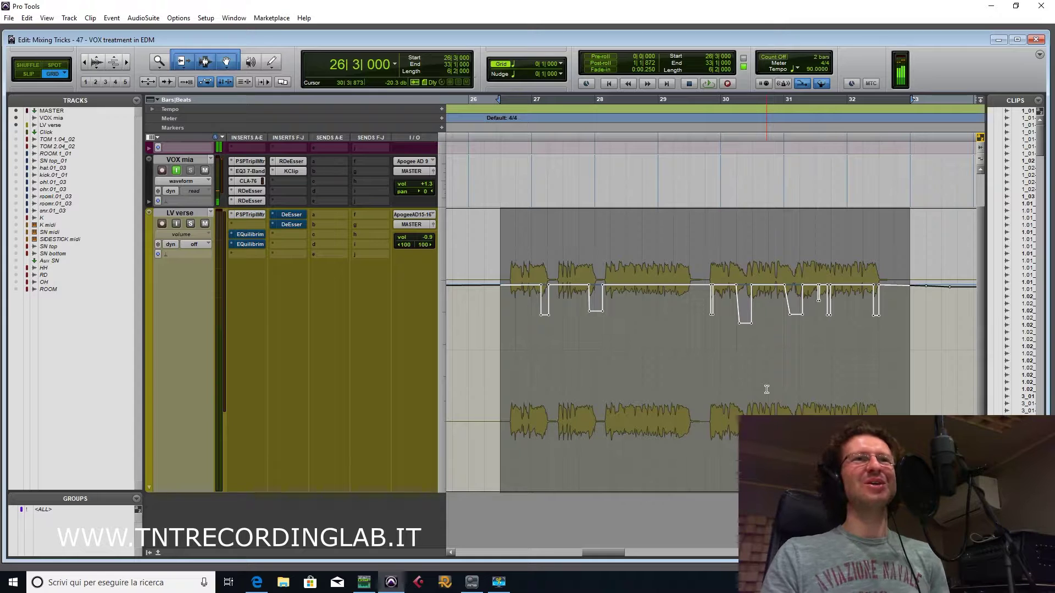
pyautogui.hotkey('ctrl', '[')
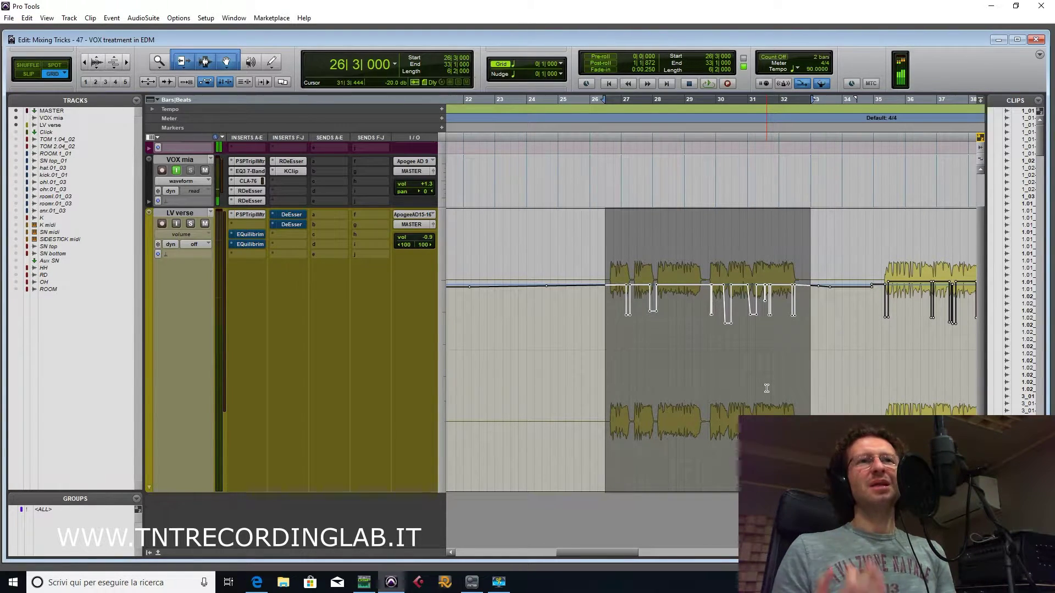
# Play the LV verse phrase from 26|3|000, and select and play the passage from 28|3|000 to 29|3|000
pyautogui.press('space')
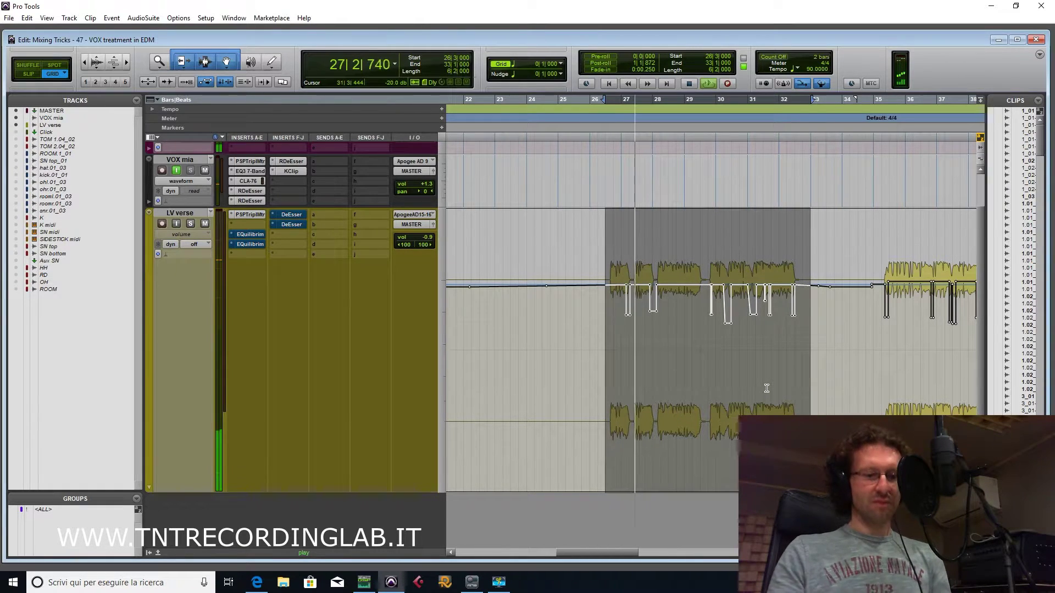
pyautogui.hotkey('ctrl', ']')
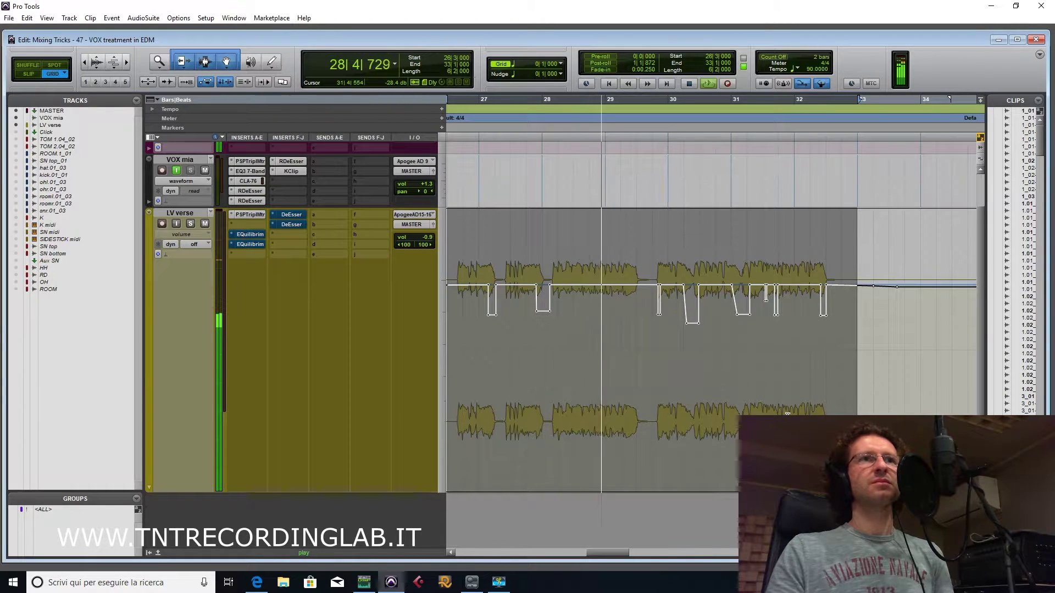
pyautogui.press('space')
pyautogui.click(573, 314)
pyautogui.moveTo(573, 314); pyautogui.dragTo(637, 317)
pyautogui.press('space')
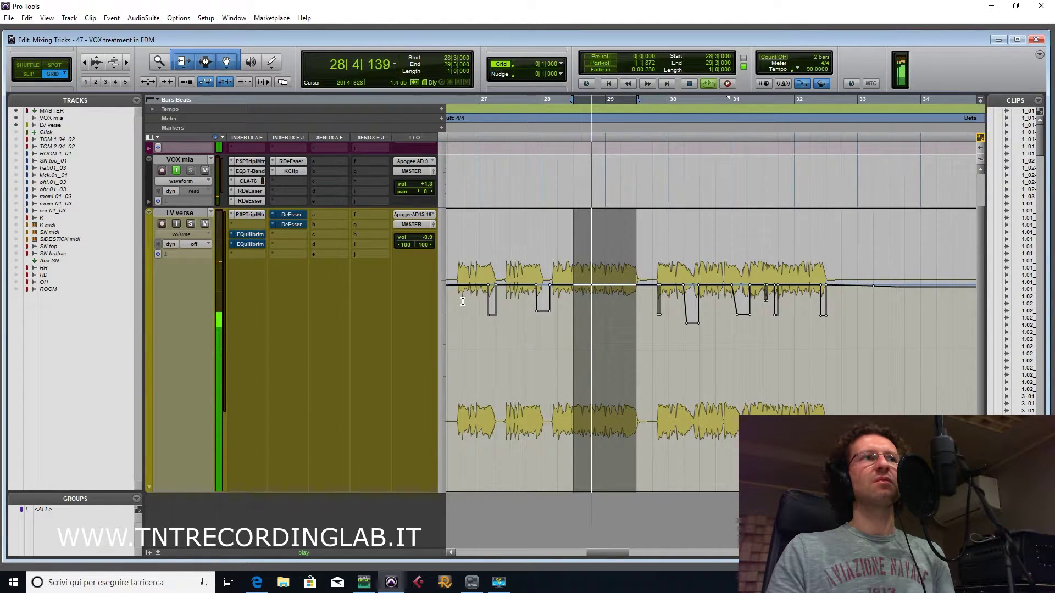
# Insert an EQuilibrium equalizer in the empty second slot of LV verse and add a peak band boosted 1.69 dB near 400 Hz
pyautogui.click(251, 235)
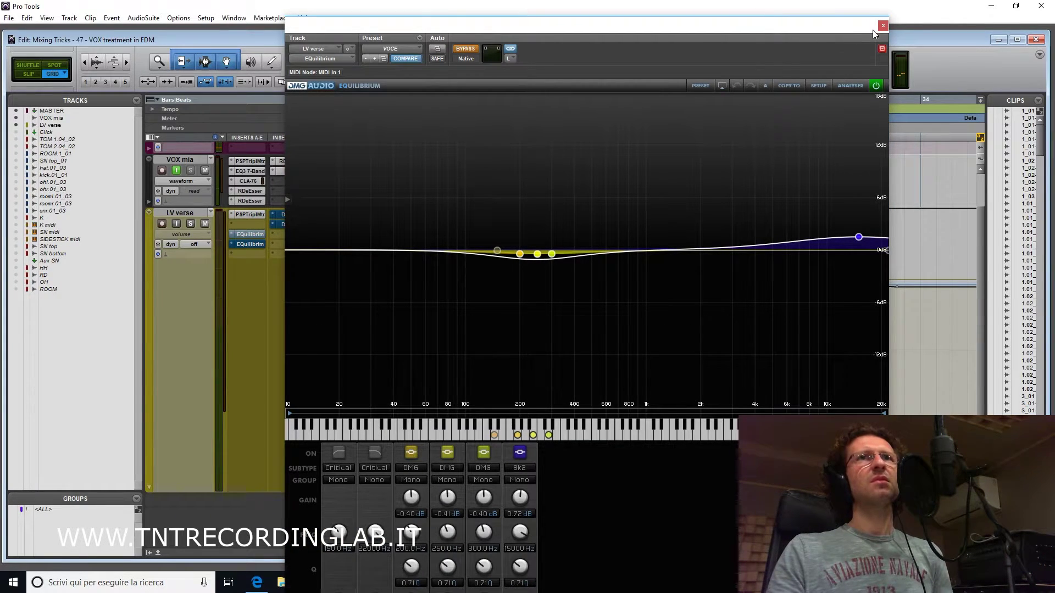
pyautogui.click(882, 26)
pyautogui.click(258, 227)
pyautogui.click(276, 241)
pyautogui.doubleClick(572, 250)
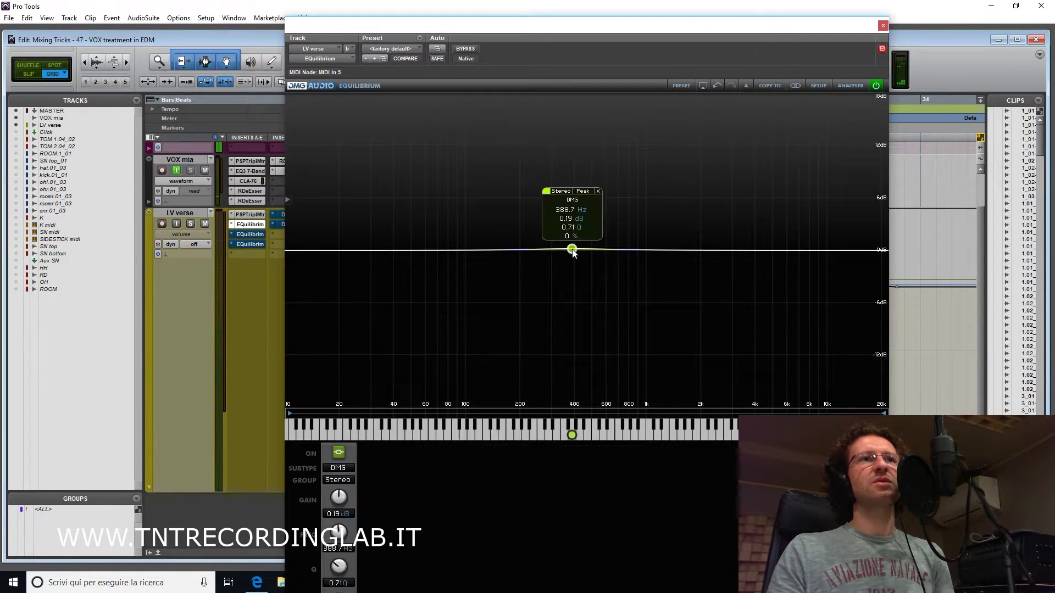
pyautogui.moveTo(573, 250); pyautogui.dragTo(576, 236)
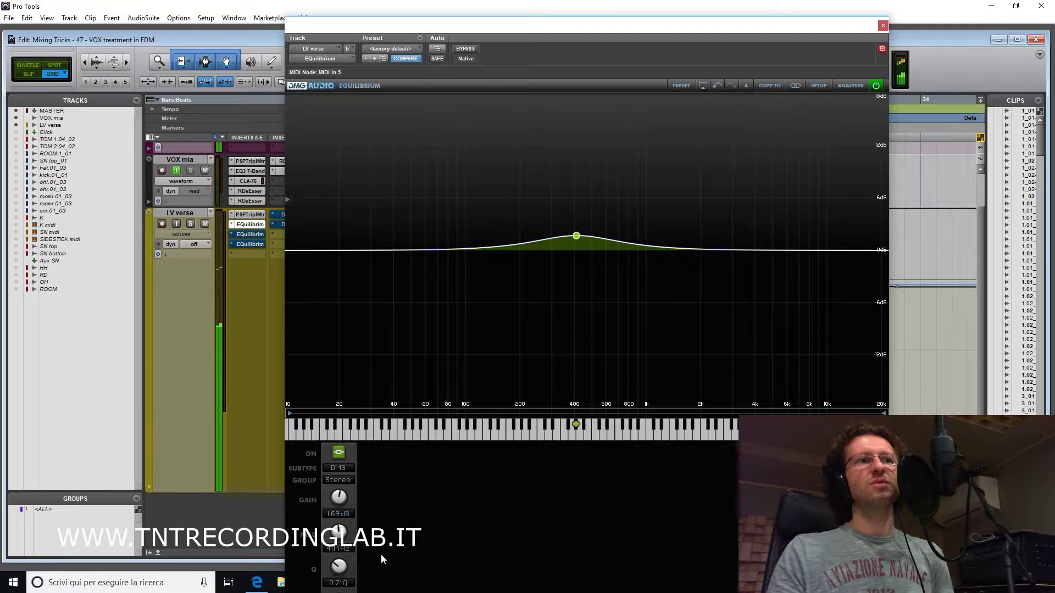
# Narrow the EQ band to a Q of 3.79 and sweep it with an 18 dB boost up to about 2.2 kHz
pyautogui.scroll(10, 339, 566)
pyautogui.moveTo(575, 234)
pyautogui.moveTo(575, 234); pyautogui.dragTo(711, 69)
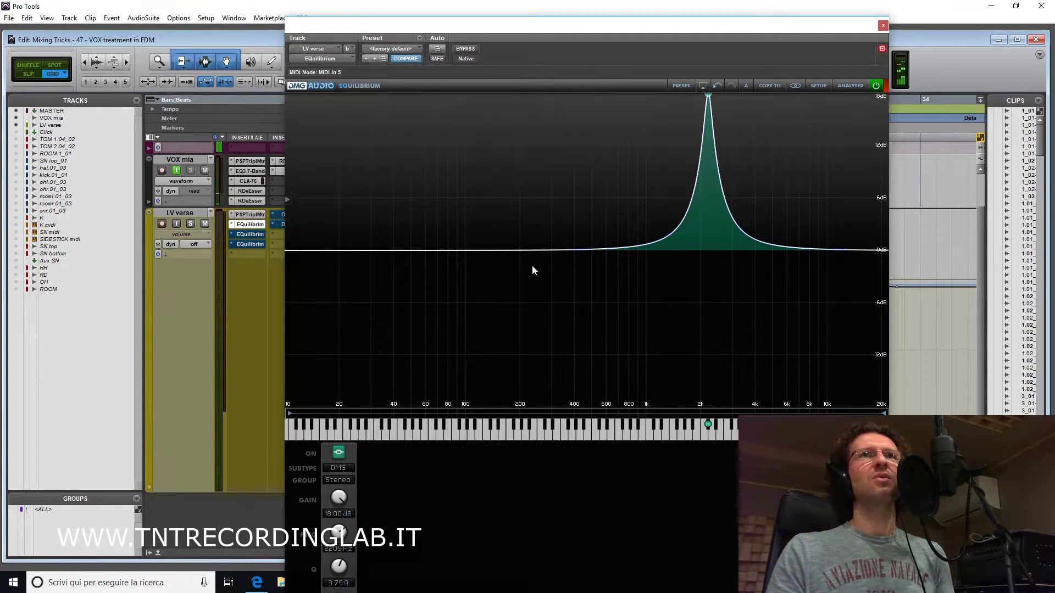
# Close the equalizer and remove the newly added EQuilibrium from the LV verse track's second insert slot
pyautogui.click(882, 25)
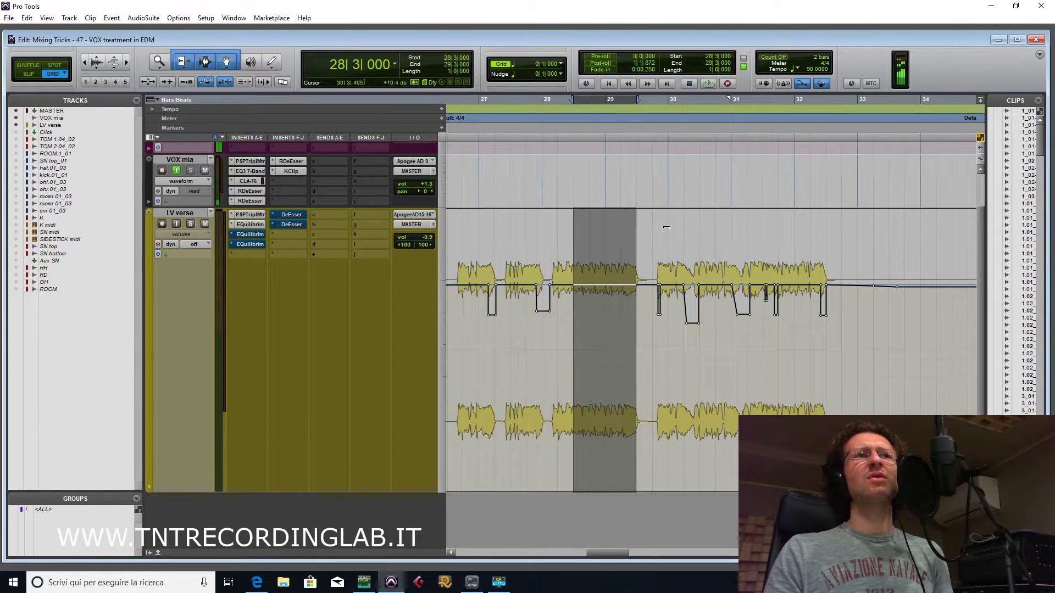
pyautogui.click(231, 224)
pyautogui.click(241, 227)
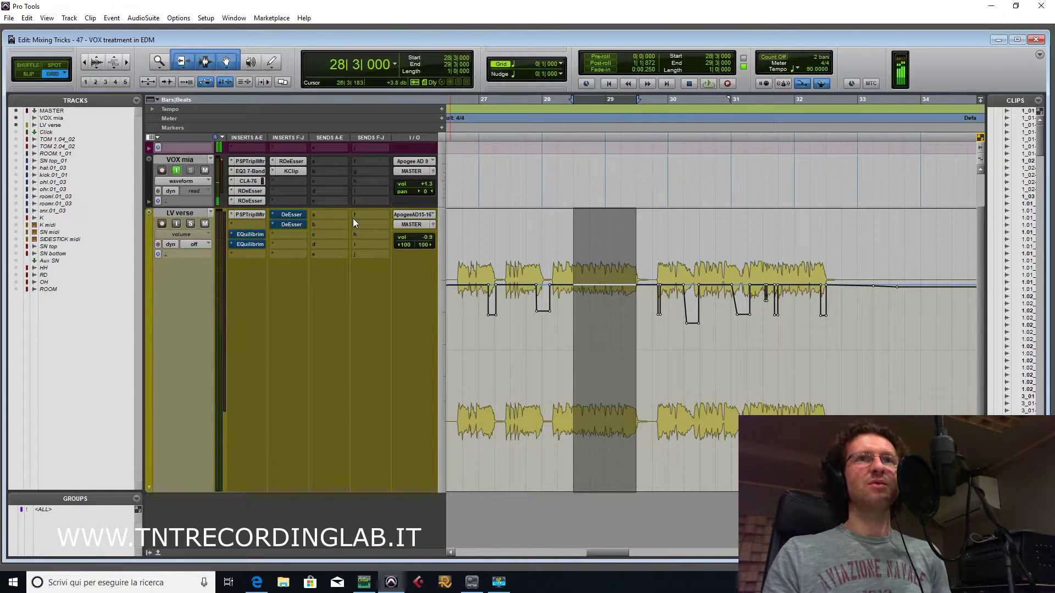
# Reselect the LV verse phrase from 26|3|000 to 33|1|000 and view it together with the following phrase
pyautogui.press('r')
pyautogui.moveTo(581, 302); pyautogui.dragTo(783, 310)
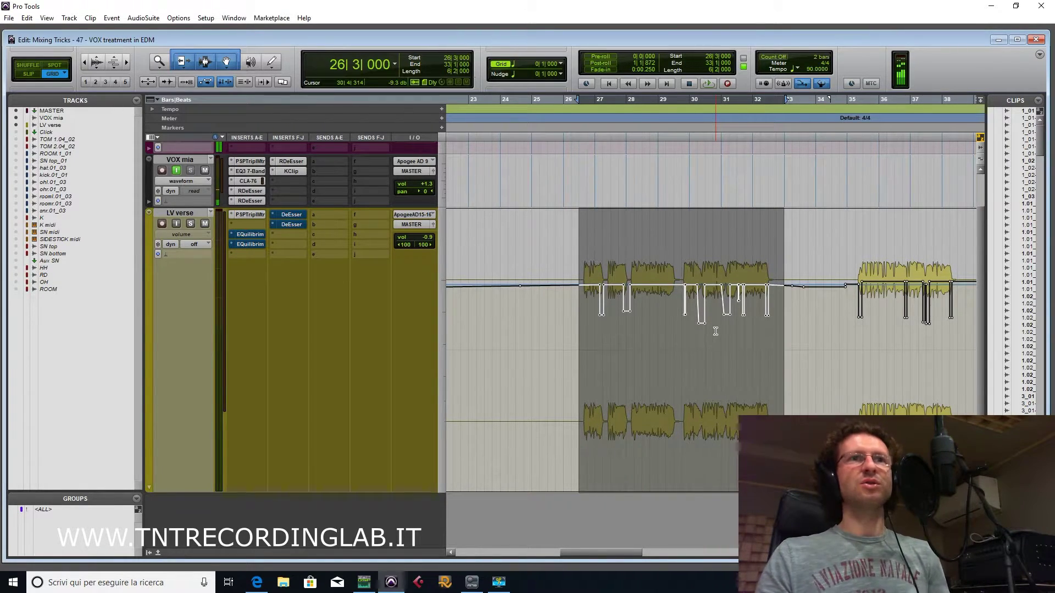
pyautogui.hotkey('ctrl', '[')
pyautogui.hotkey('ctrl', ']')
pyautogui.hscroll(-1, 716, 331)
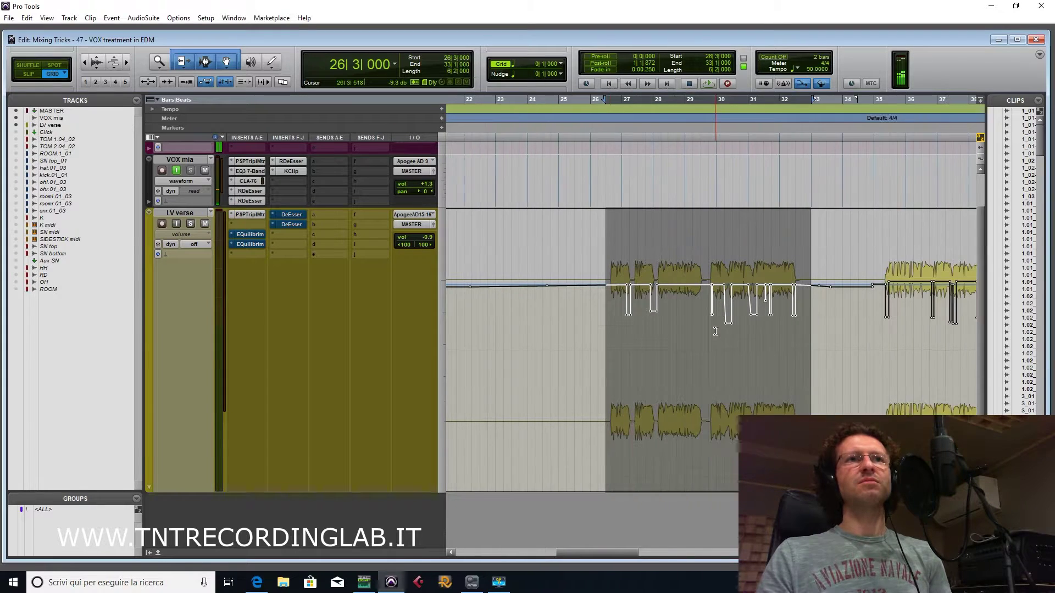
pyautogui.hscroll(2, 715, 332)
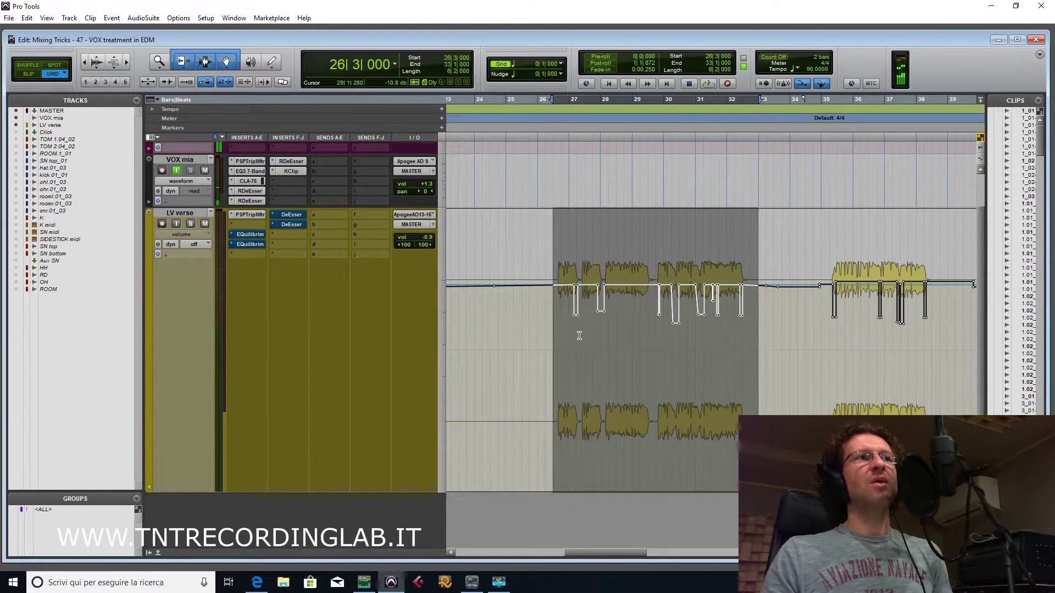
# Check the two EQuilibrium inserts on the LV verse track and view the volume automation around the phrase
pyautogui.click(249, 235)
pyautogui.click(249, 234)
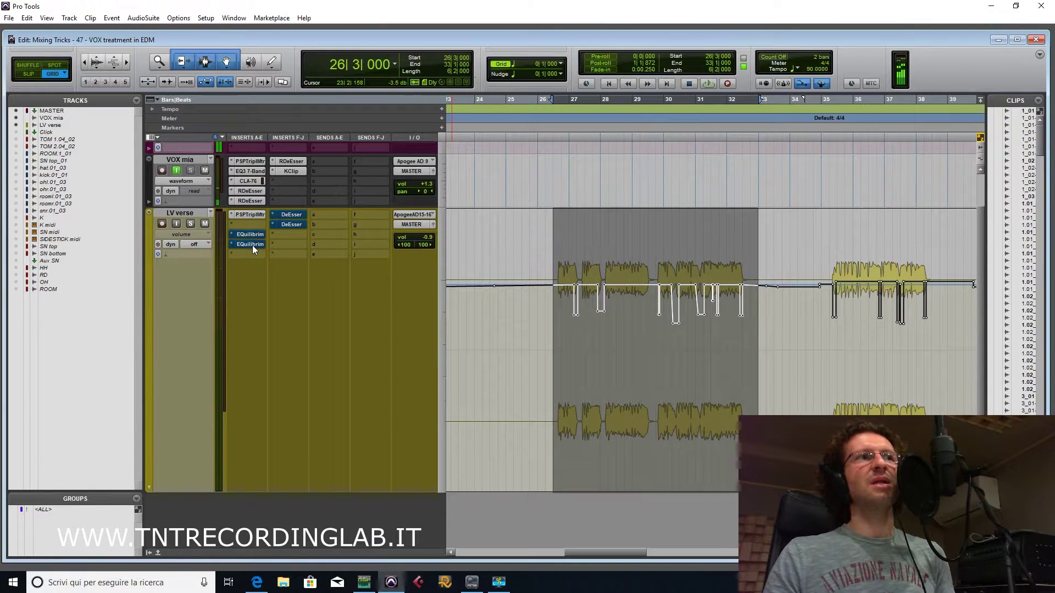
pyautogui.click(252, 245)
pyautogui.click(253, 246)
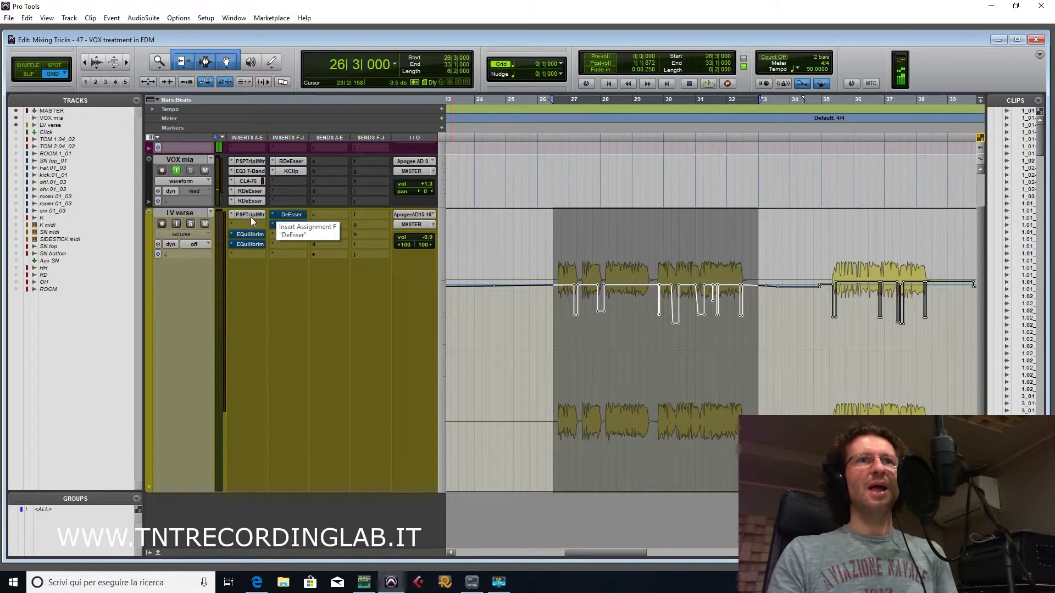
pyautogui.hotkey('ctrl', '[')
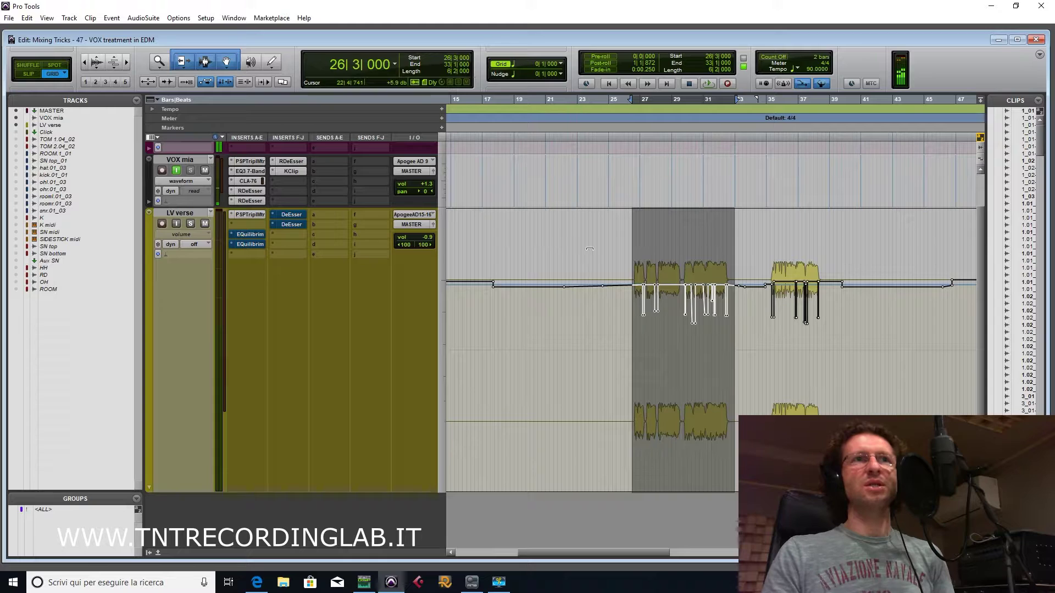
pyautogui.hotkey('ctrl', ']')
pyautogui.hscroll(5, 630, 257)
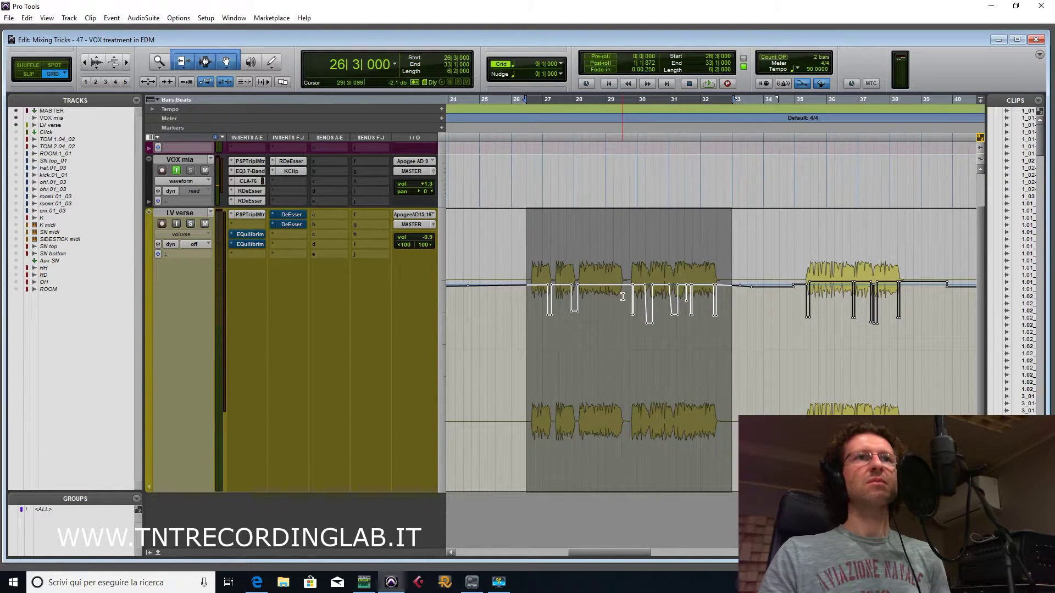
# Select the LV verse passage from 28|3|000 to 29|4|000
pyautogui.click(688, 198)
pyautogui.hotkey('ctrl', ']')
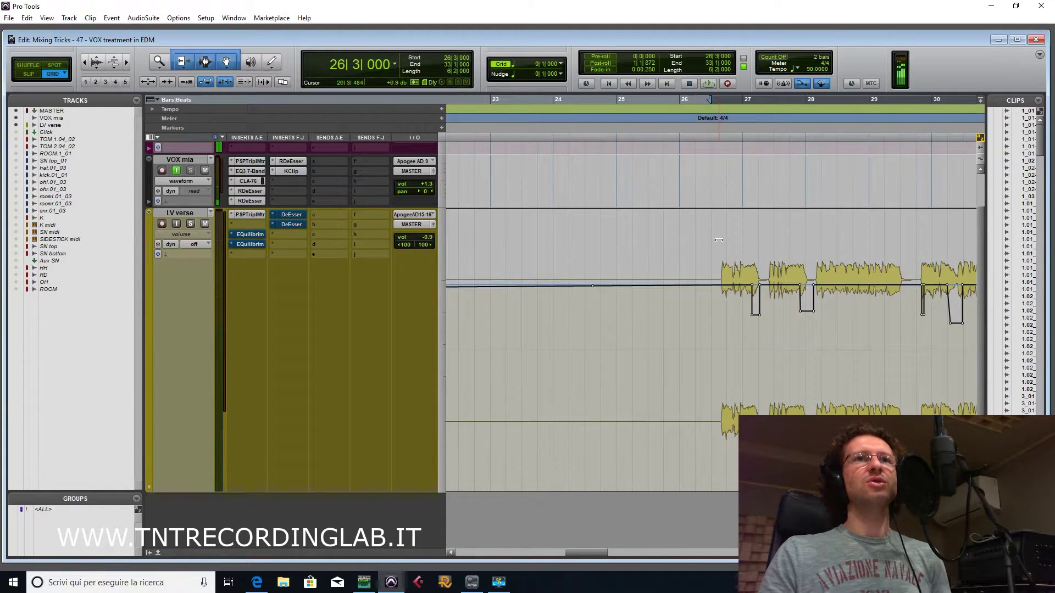
pyautogui.hscroll(2, 694, 225)
pyautogui.moveTo(679, 317); pyautogui.dragTo(757, 328)
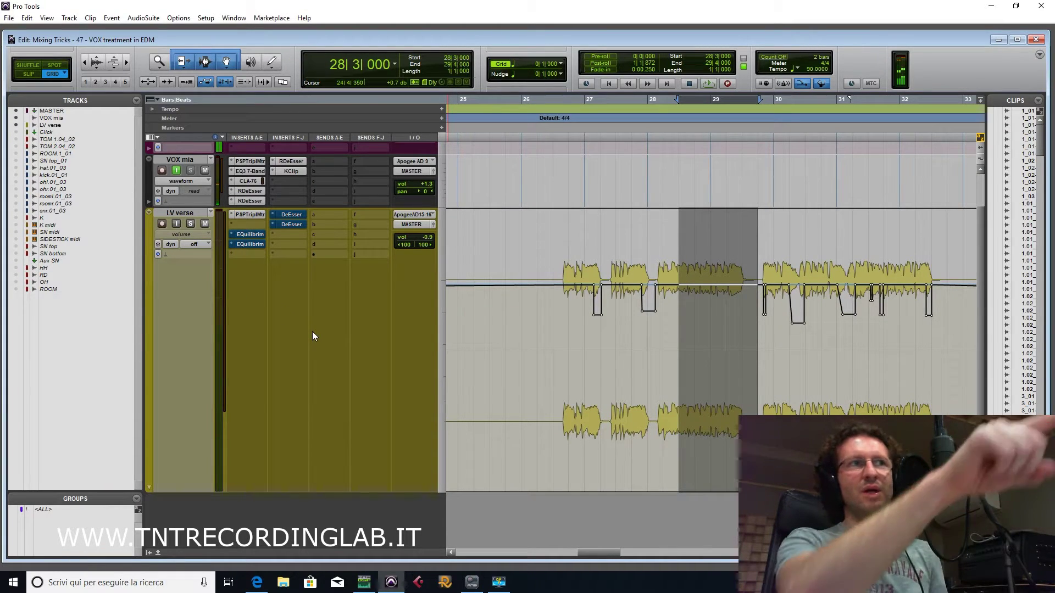
# Check the PSP TripleMeter insert on LV verse and examine the VOCE preset curve in the first EQuilibrium
pyautogui.click(249, 216)
pyautogui.click(249, 216)
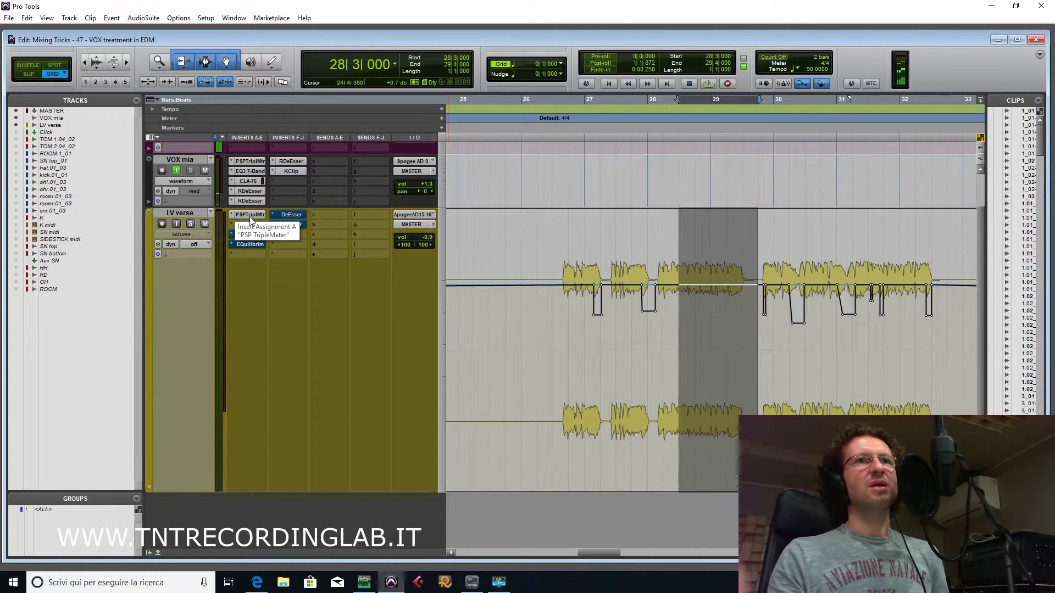
pyautogui.click(247, 235)
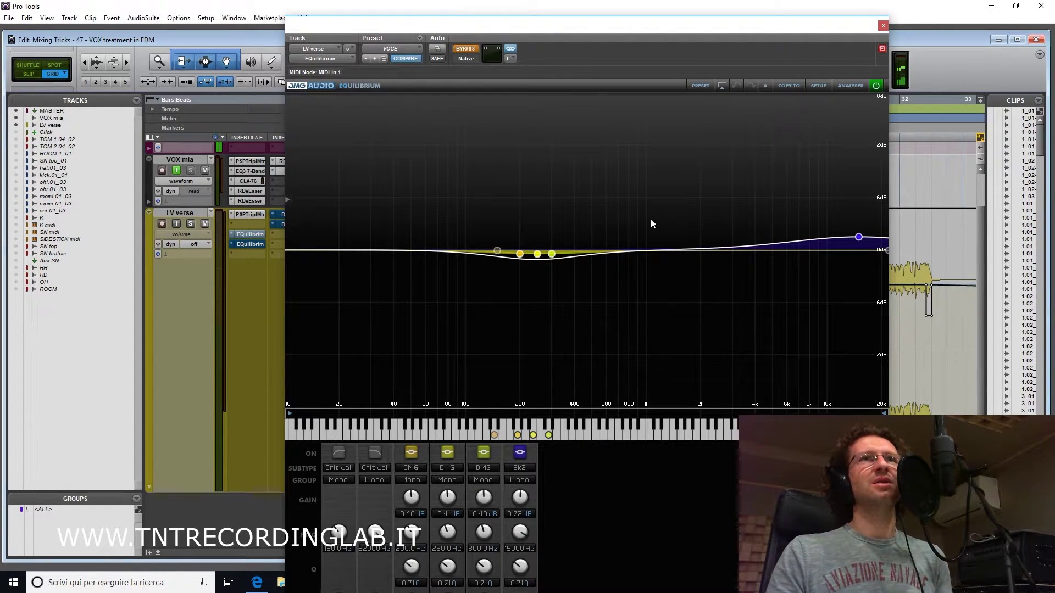
pyautogui.click(882, 26)
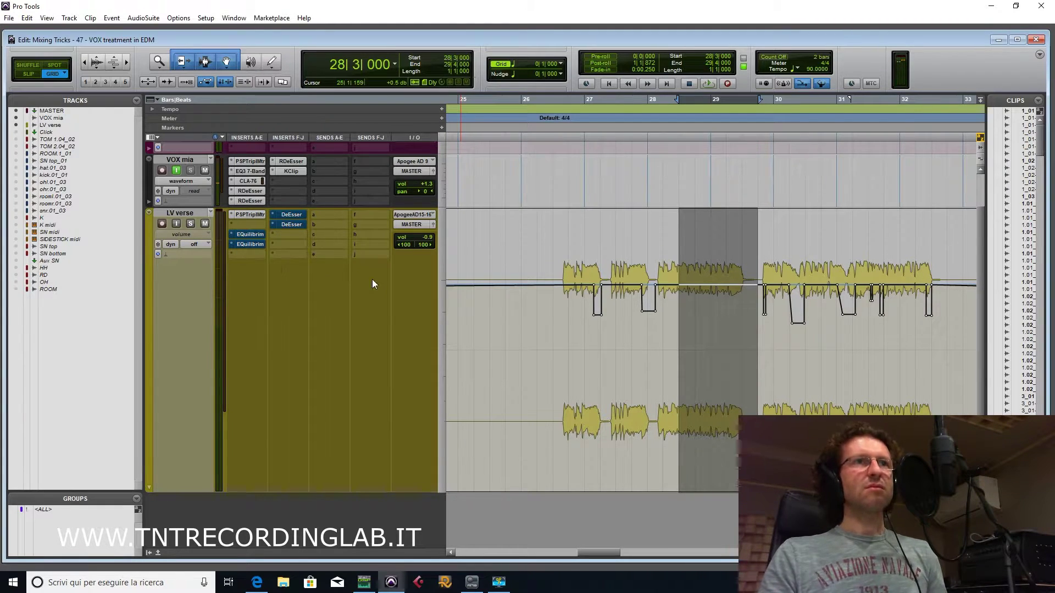
# Select the LV verse phrase from 26|3|000 to 33|1|000 and set the track's automation mode to read
pyautogui.hscroll(1, 546, 316)
pyautogui.moveTo(547, 316); pyautogui.dragTo(925, 292)
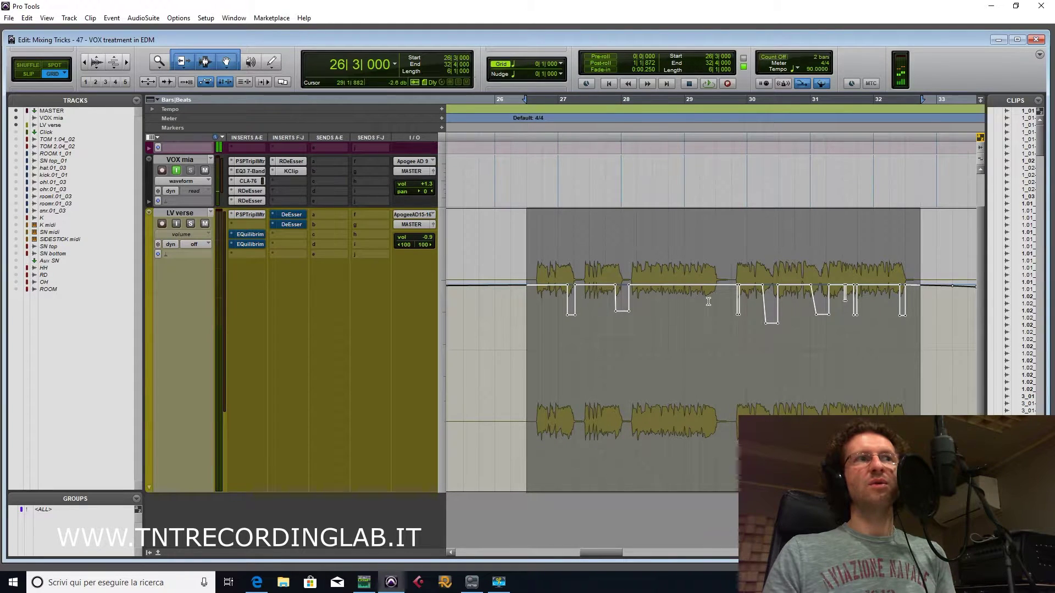
pyautogui.click(204, 243)
pyautogui.click(219, 257)
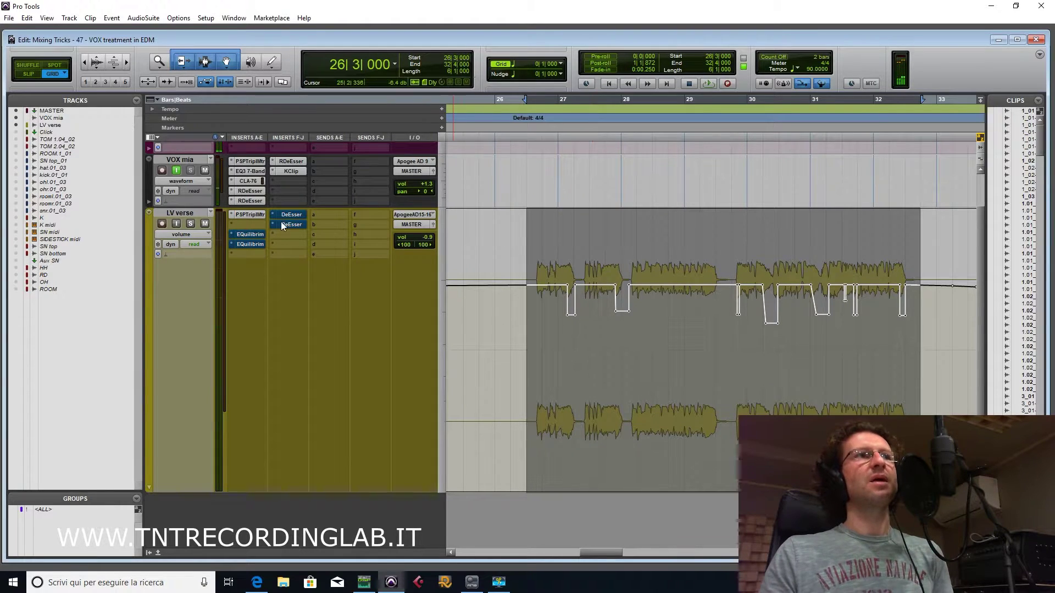
# Turn off automation on the LV verse track and play the selected phrase from 26|3|000 without it
pyautogui.click(199, 244)
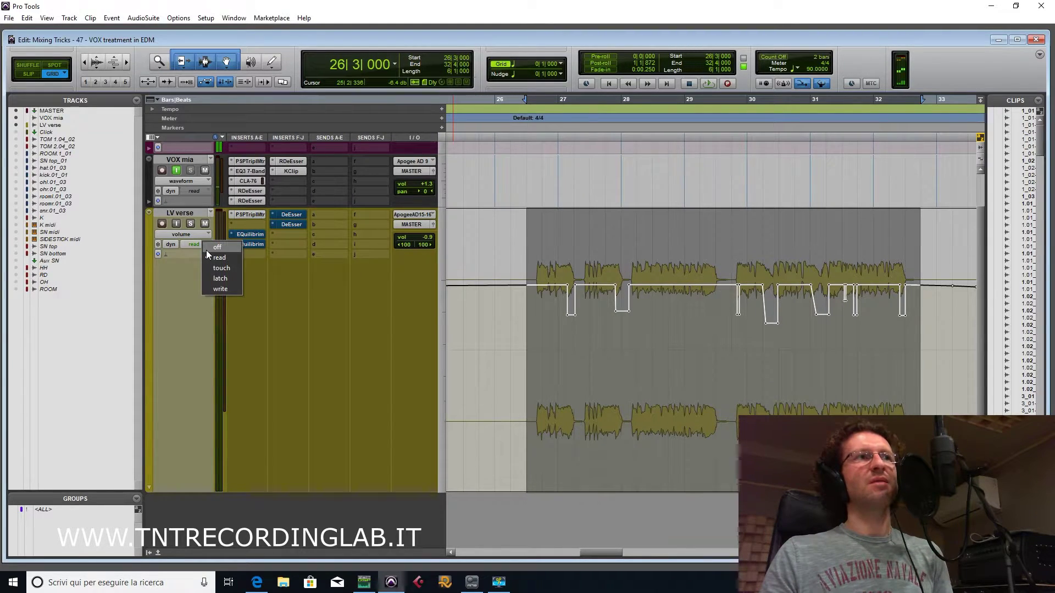
pyautogui.click(207, 248)
pyautogui.press('space')
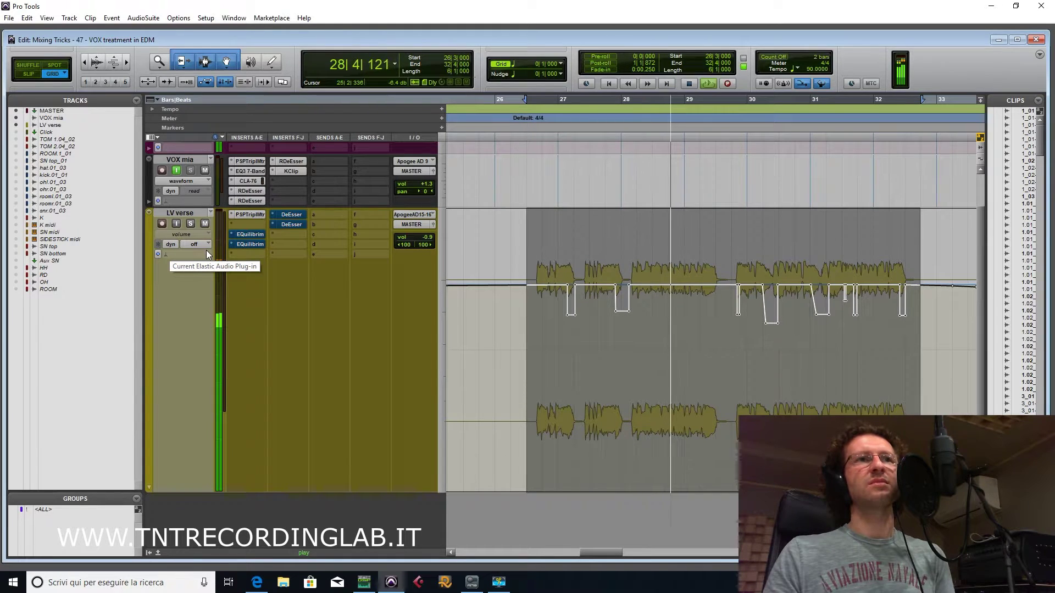
pyautogui.press('space')
# Try the write automation mode on the LV verse track and return it to read
pyautogui.click(199, 245)
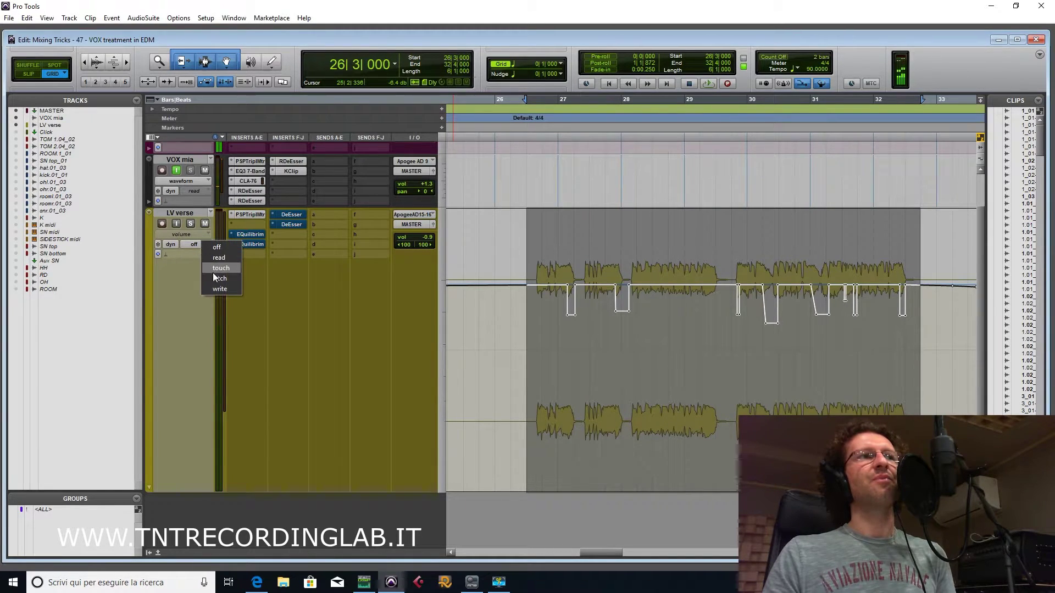
pyautogui.click(220, 289)
pyautogui.click(202, 244)
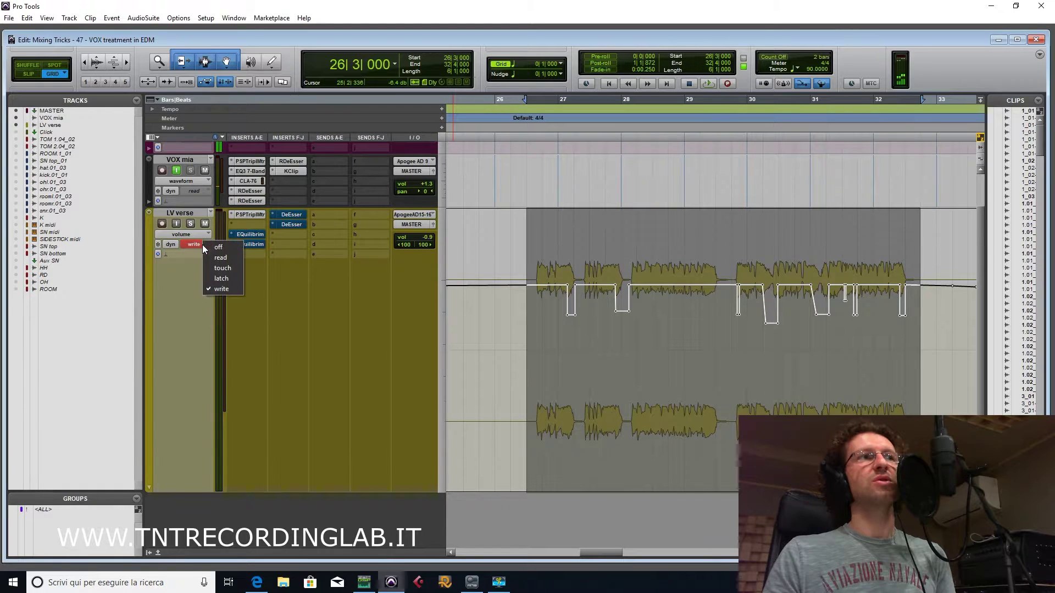
pyautogui.click(216, 258)
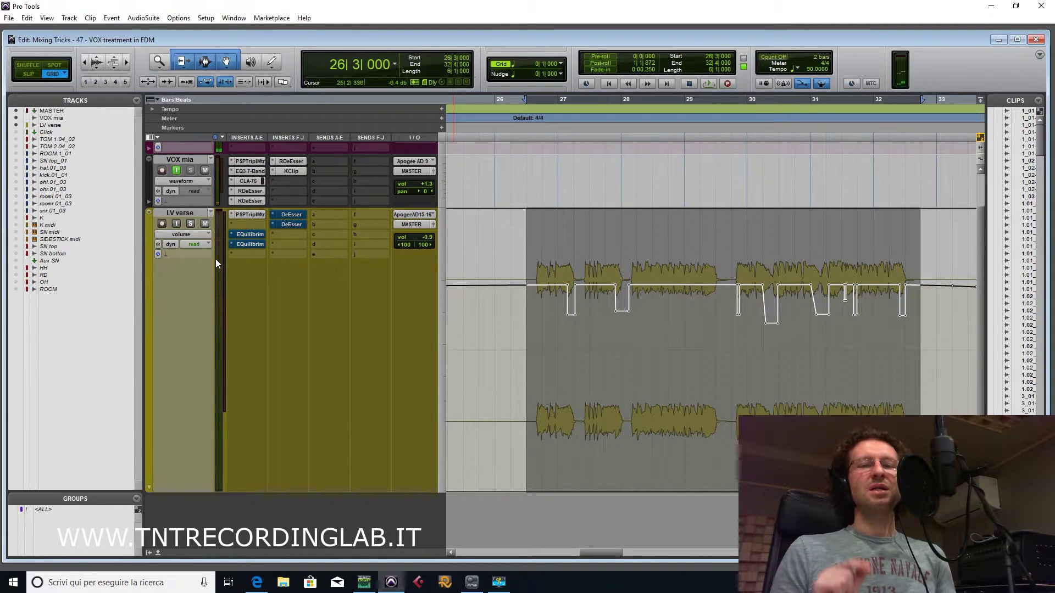
# Play the selected LV verse phrase from 26|3|000 with its volume automation in read mode
pyautogui.press('space')
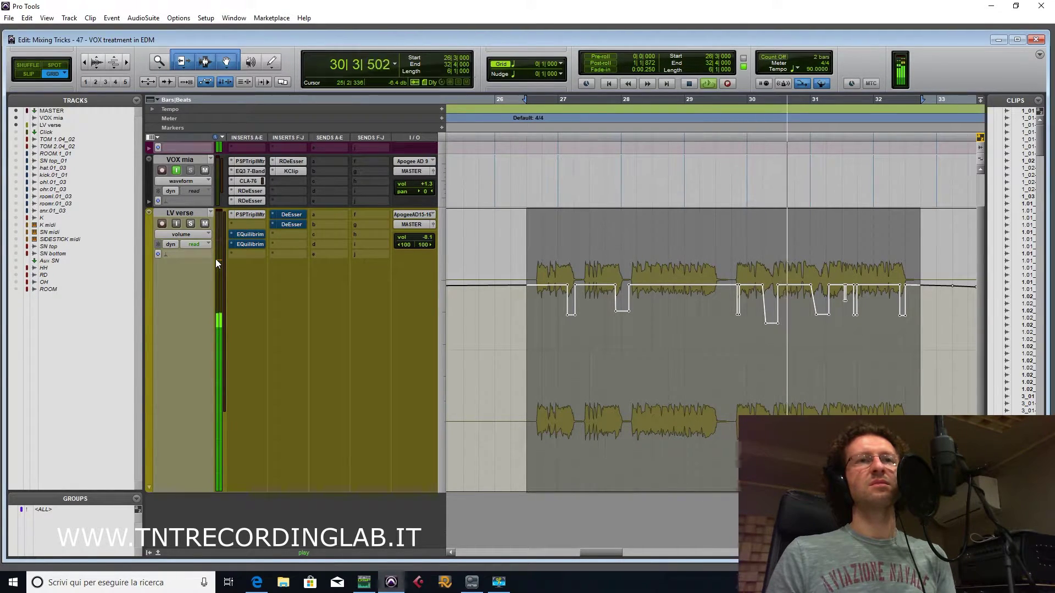
pyautogui.press('space')
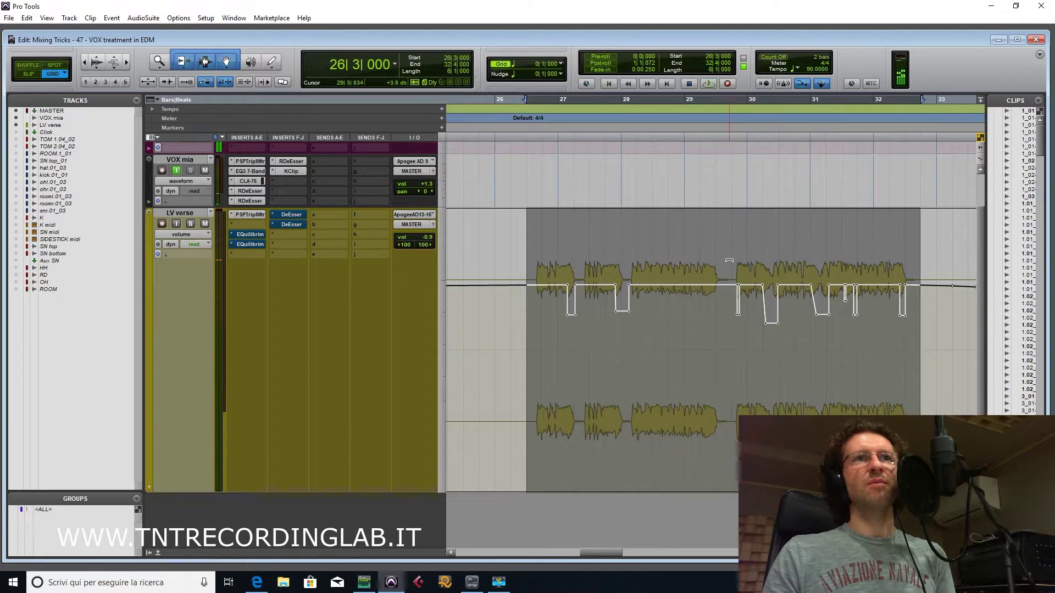
# Compare the one-bar LV verse passage starting at 29|4|000 with the track's automation off and in read mode
pyautogui.moveTo(733, 310); pyautogui.dragTo(792, 312)
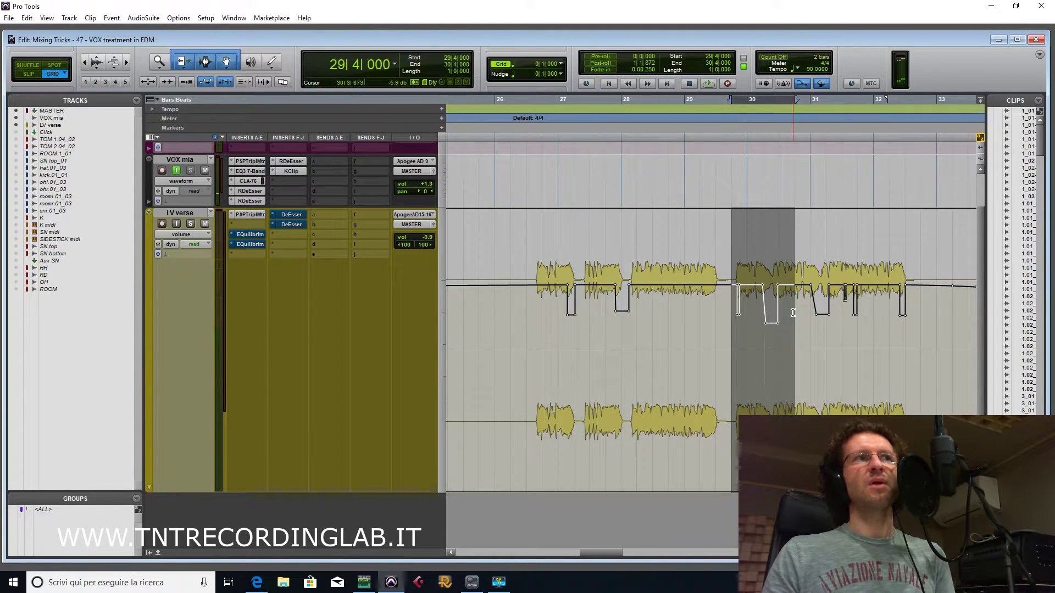
pyautogui.click(189, 243)
pyautogui.click(197, 249)
pyautogui.press('space')
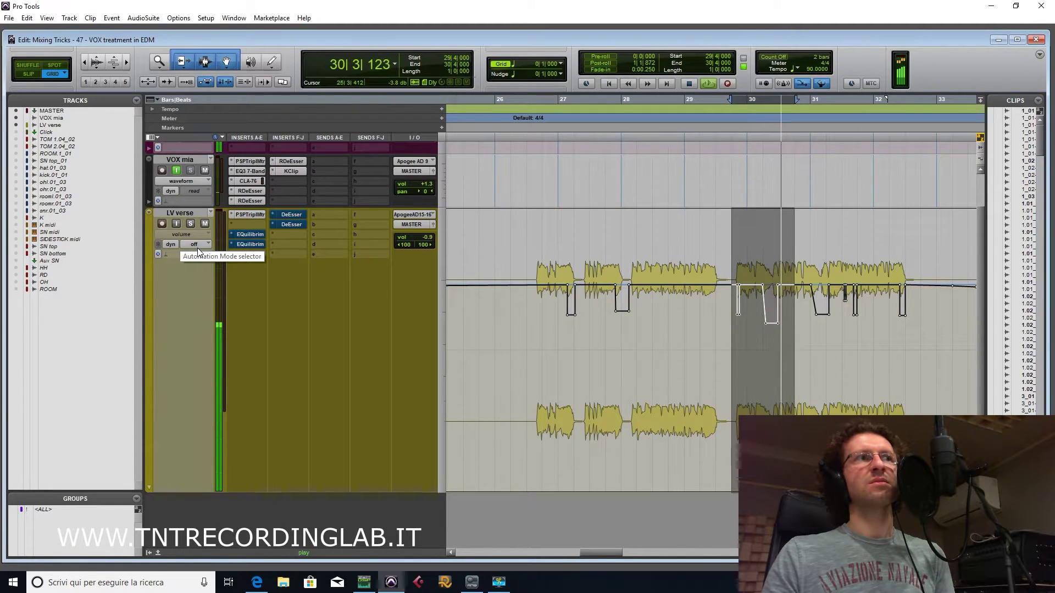
pyautogui.click(196, 248)
pyautogui.click(204, 257)
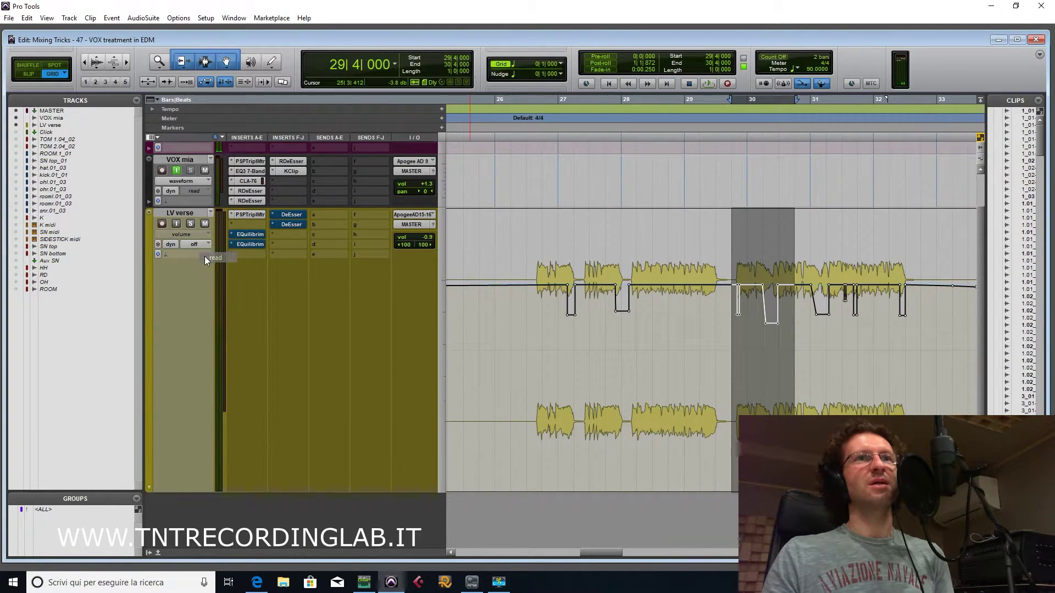
pyautogui.press('space')
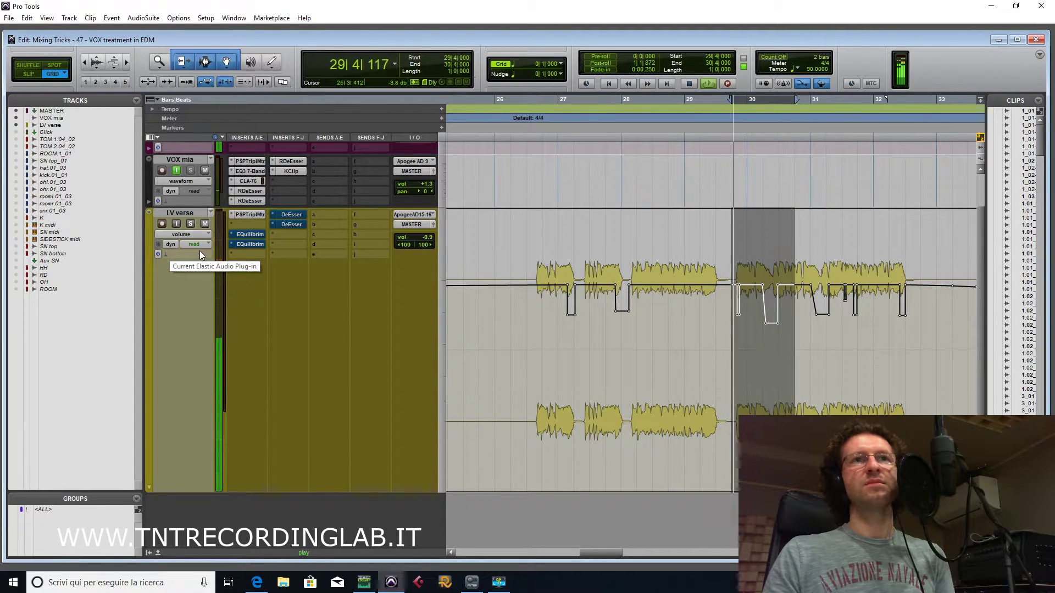
pyautogui.press('space')
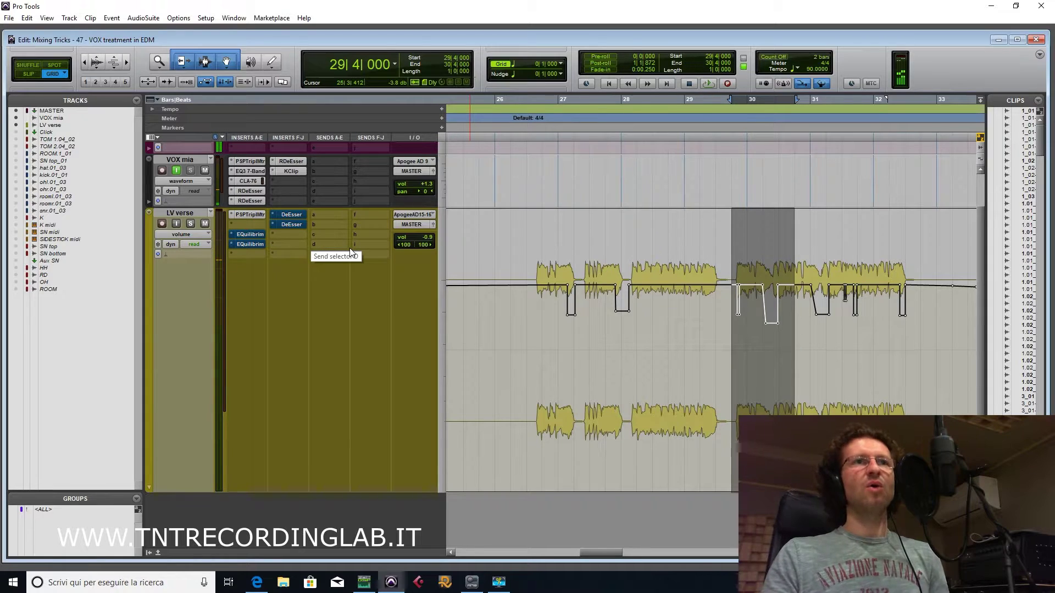
# Select the LV verse phrase from 26|3|000 to 32|4|000 and enlarge it in the timeline
pyautogui.press('r')
pyautogui.moveTo(619, 310); pyautogui.dragTo(819, 318)
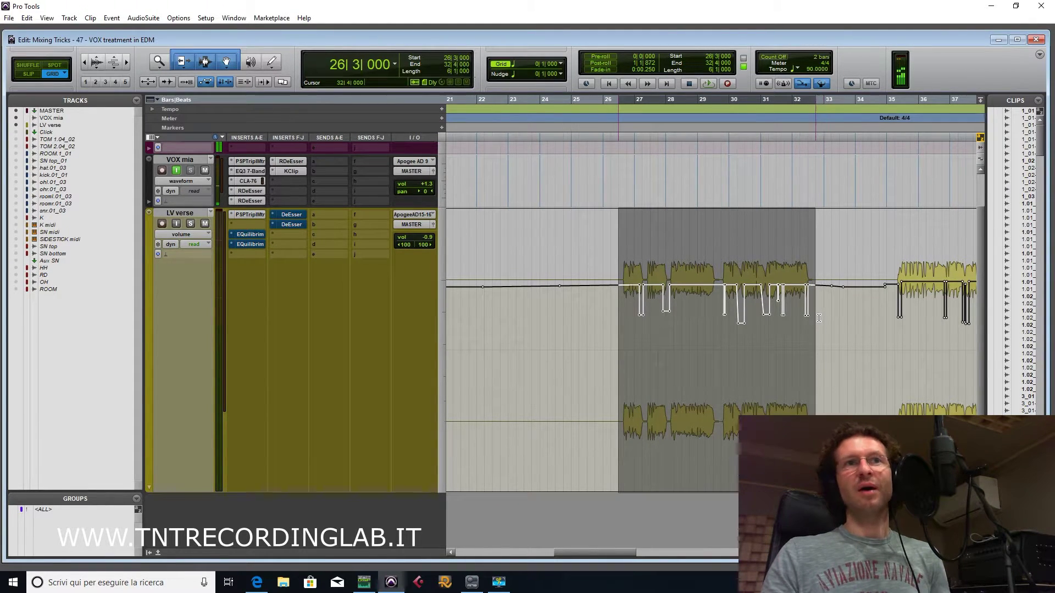
pyautogui.press('t')
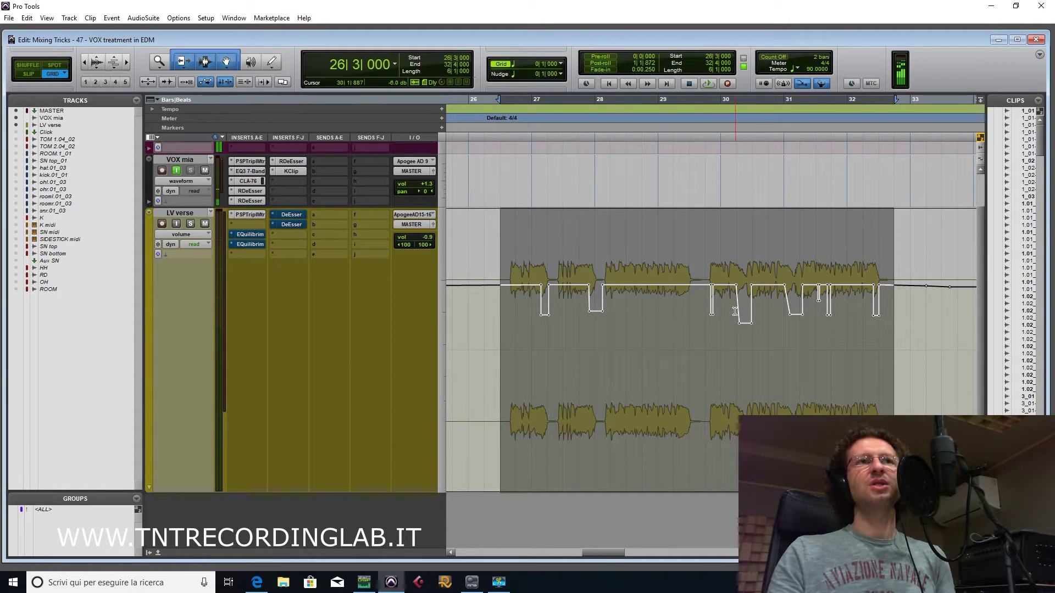
# Lower the LV verse volume dip at bar 28 slightly and reselect the phrase from 26|3|000 to 32|4|000
pyautogui.click(657, 259)
pyautogui.moveTo(594, 251)
pyautogui.mouseDown()
pyautogui.moveTo(594, 242)
pyautogui.moveTo(596, 251)
pyautogui.mouseUp()
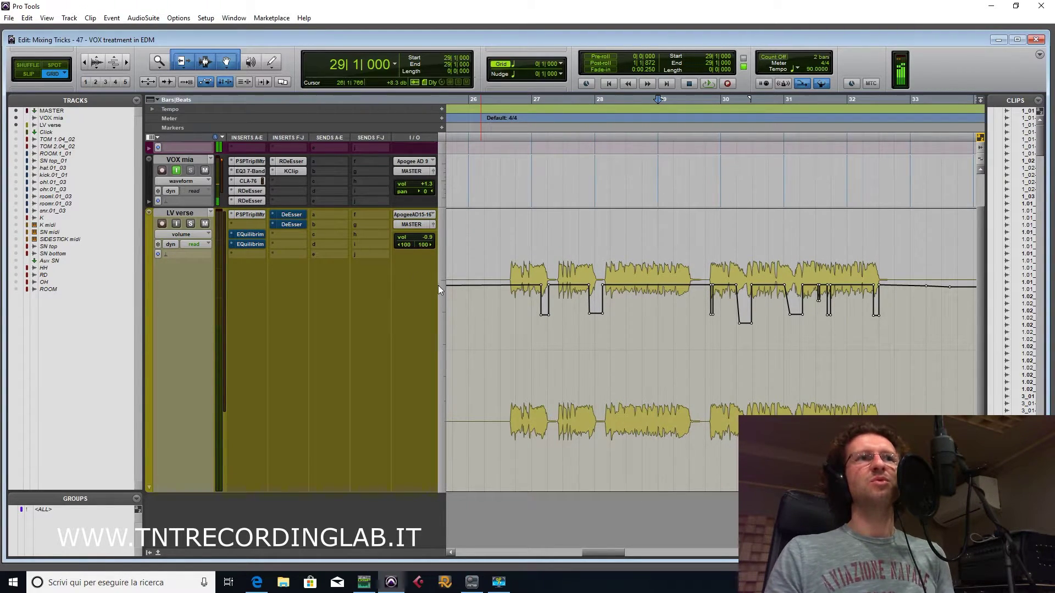
pyautogui.moveTo(500, 341); pyautogui.dragTo(884, 361)
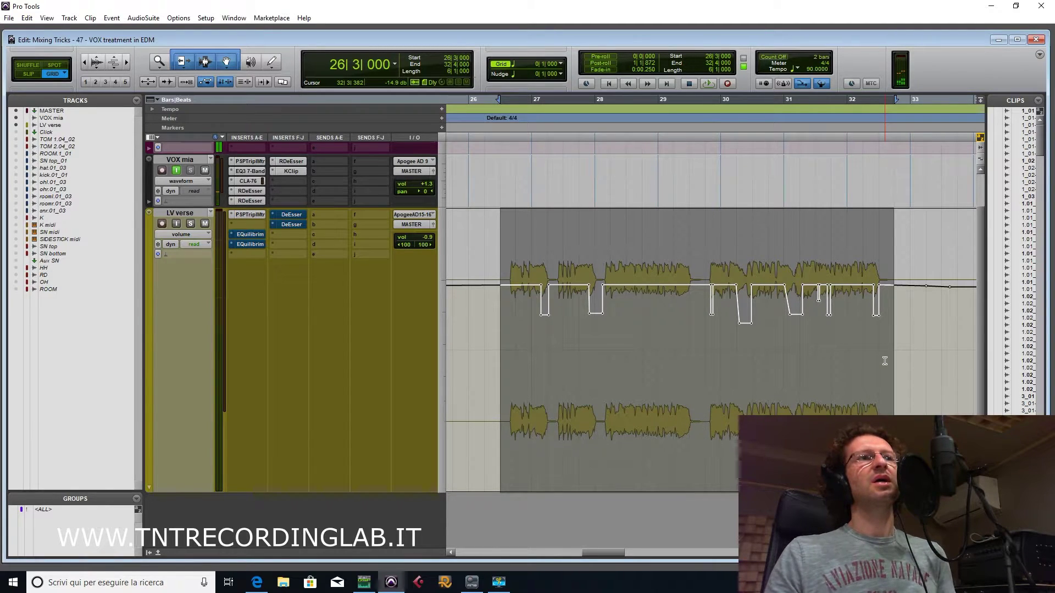
# Check the settings of the second DeEsser and the first EQuilibrium inserted on LV verse
pyautogui.click(299, 225)
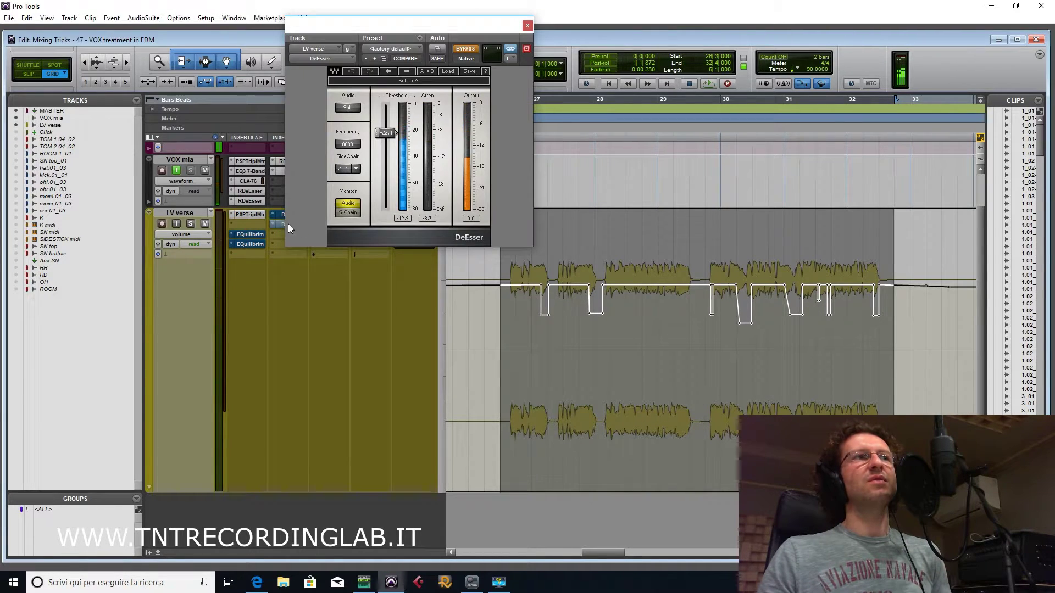
pyautogui.click(527, 26)
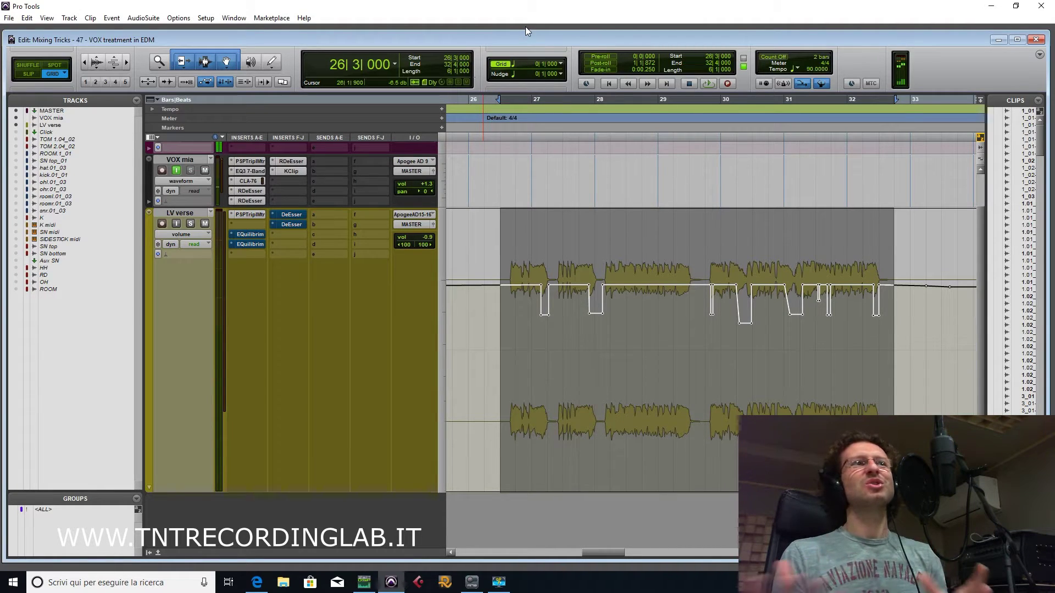
pyautogui.click(245, 235)
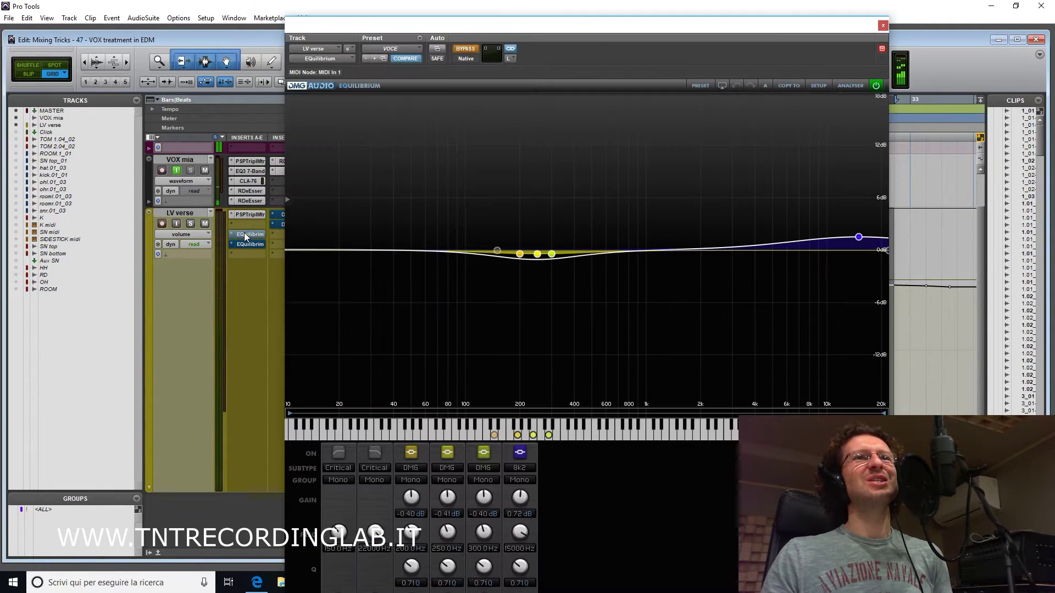
pyautogui.click(883, 25)
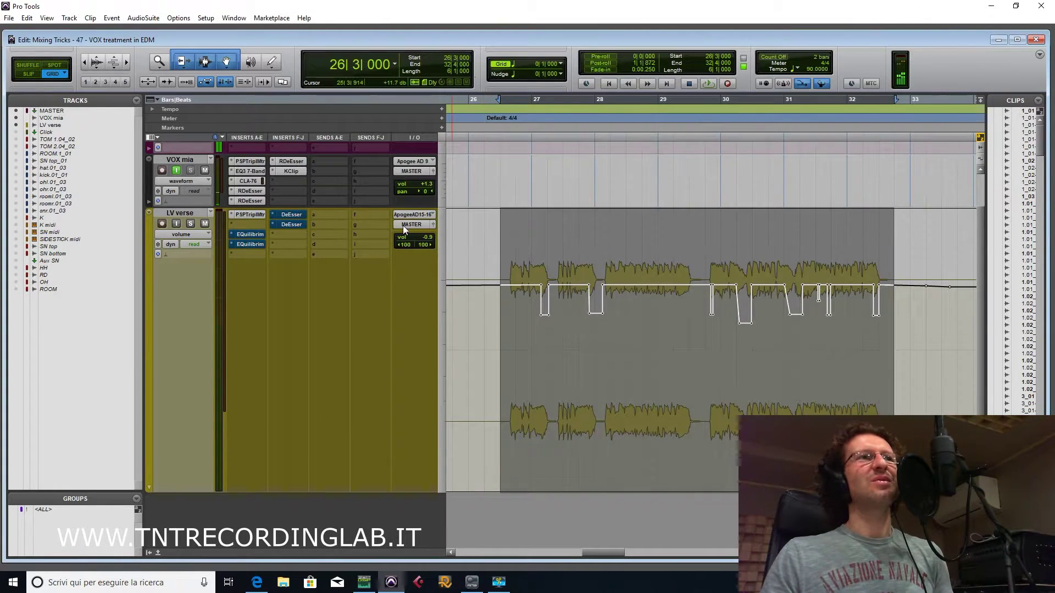
# Open both DeEsser plug-ins of LV verse and arrange their windows so both stay visible
pyautogui.click(291, 215)
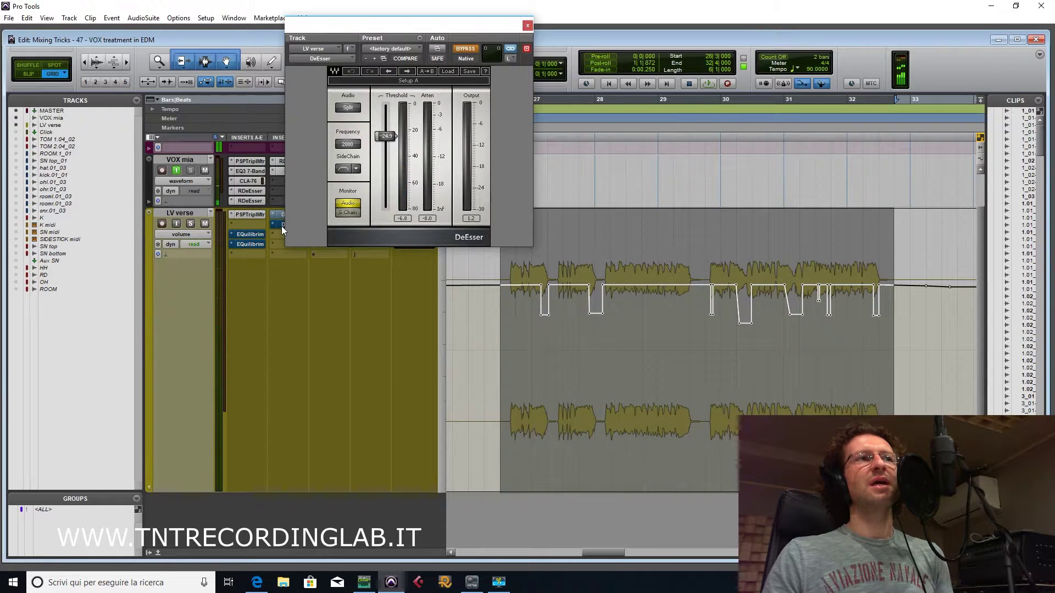
pyautogui.moveTo(474, 29); pyautogui.dragTo(262, 243)
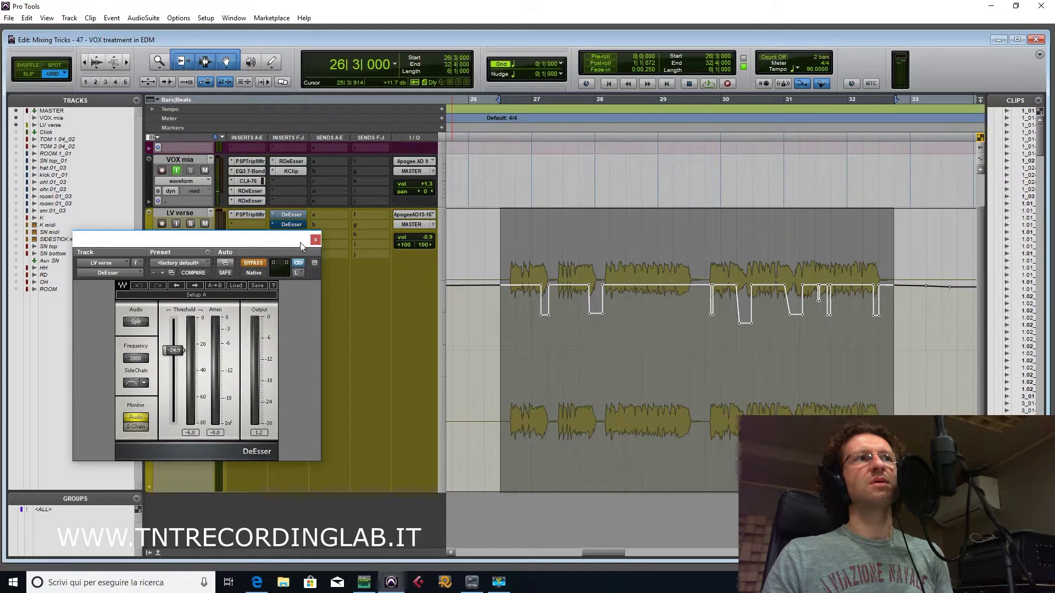
pyautogui.click(291, 224)
pyautogui.moveTo(365, 222); pyautogui.dragTo(517, 64)
pyautogui.moveTo(264, 239); pyautogui.dragTo(255, 197)
pyautogui.moveTo(501, 62); pyautogui.dragTo(483, 21)
pyautogui.moveTo(238, 197); pyautogui.dragTo(196, 224)
pyautogui.moveTo(461, 17); pyautogui.dragTo(438, 21)
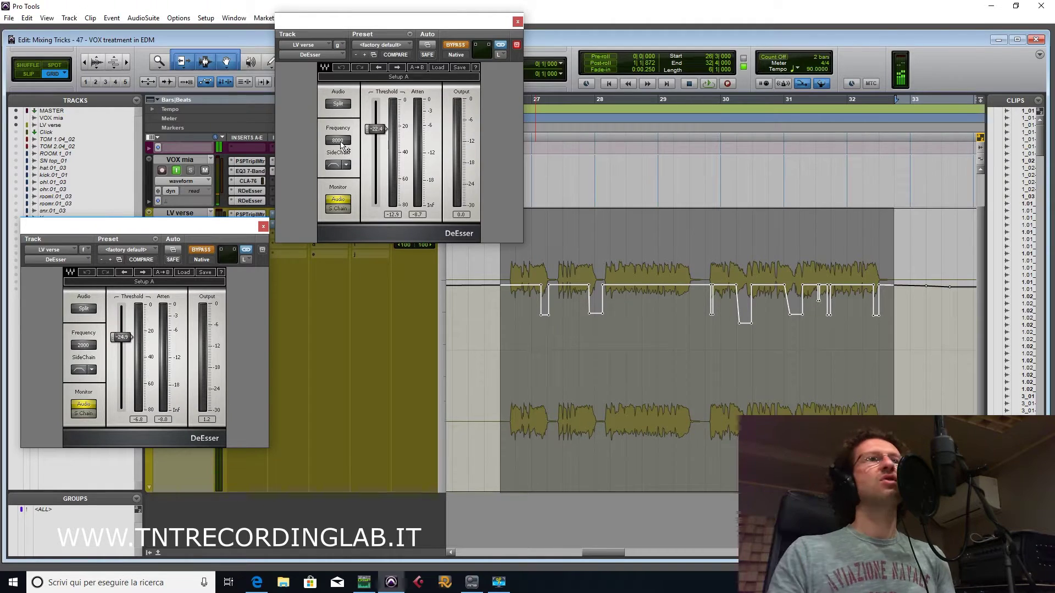
# Play the selected phrase with the second DeEsser, set to 8000, taken out of bypass
pyautogui.press('space')
pyautogui.press('space')
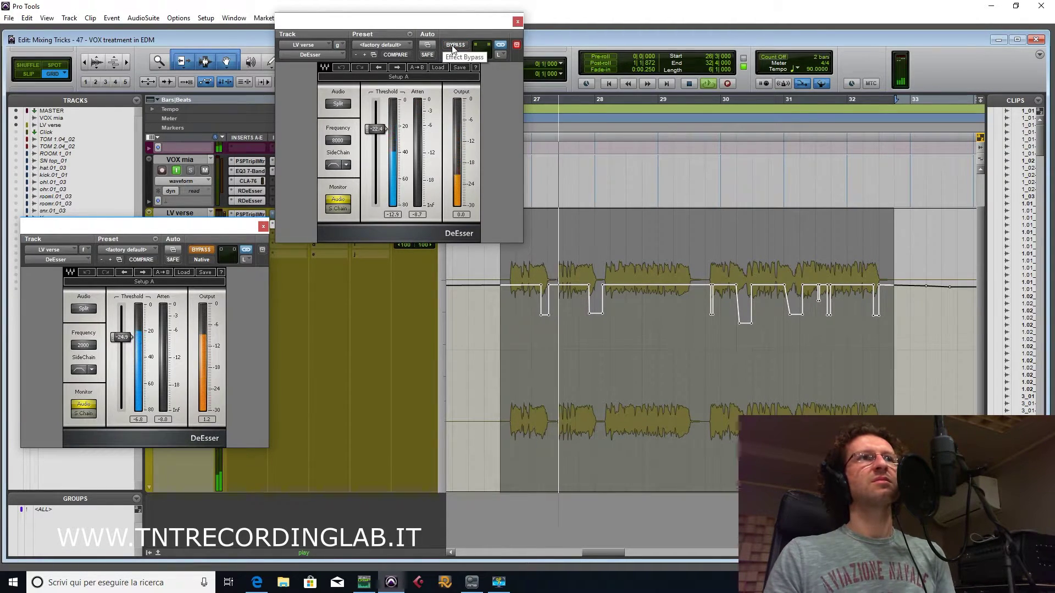
pyautogui.press('space')
# Switch to slip mode and narrow the LV verse selection to 26|3|217 through 28|1|442
pyautogui.keyDown('shift'); pyautogui.click(603, 303); pyautogui.keyUp('shift')
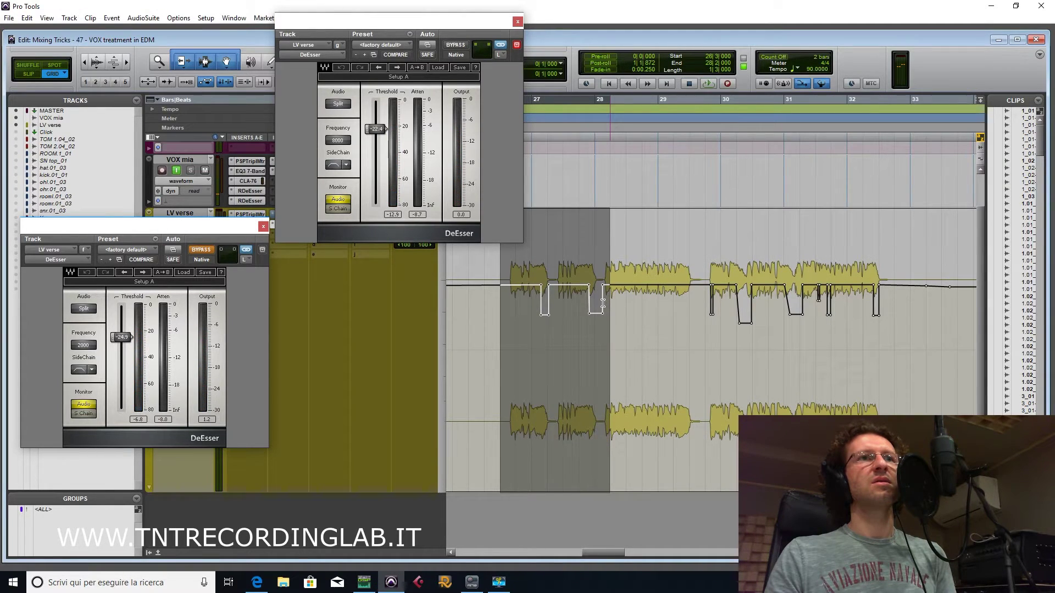
pyautogui.press('F2')
pyautogui.moveTo(505, 319); pyautogui.dragTo(602, 321)
# Play the selection from 26|3|217 and compare the second DeEsser bypassed and active
pyautogui.press('space')
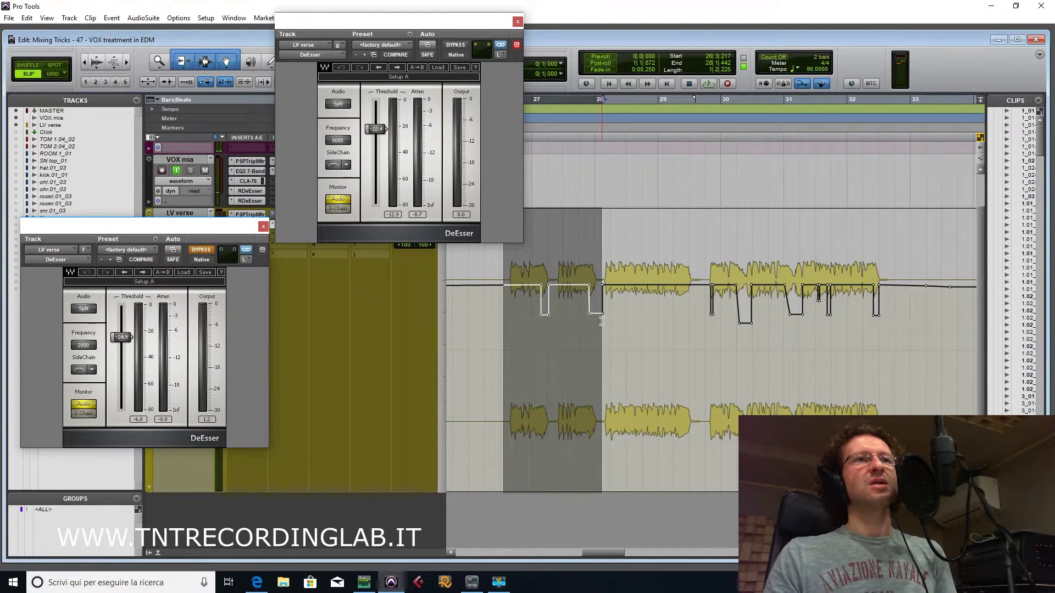
pyautogui.click(455, 44)
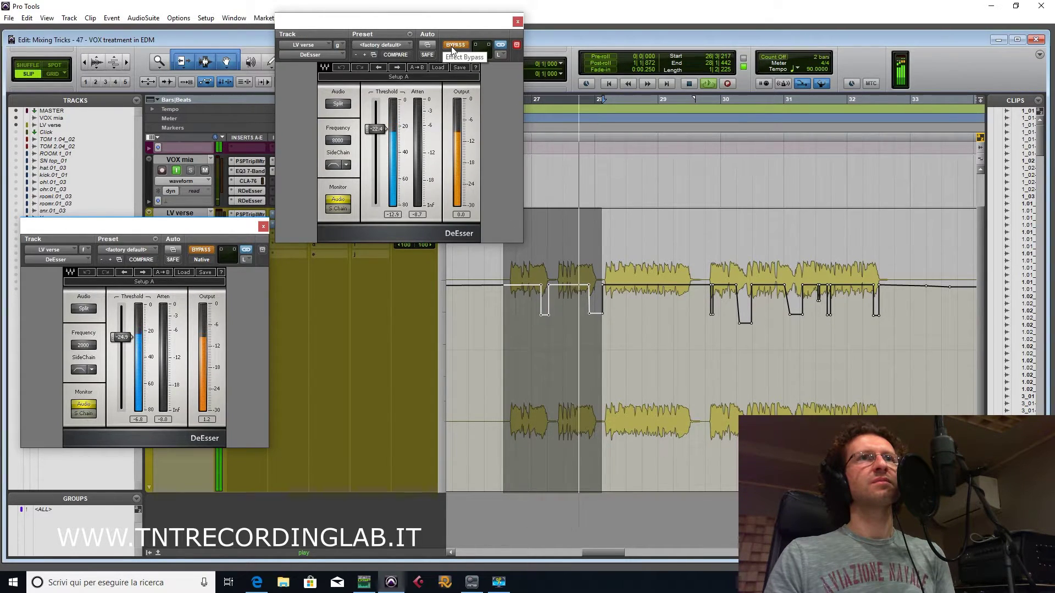
pyautogui.click(455, 45)
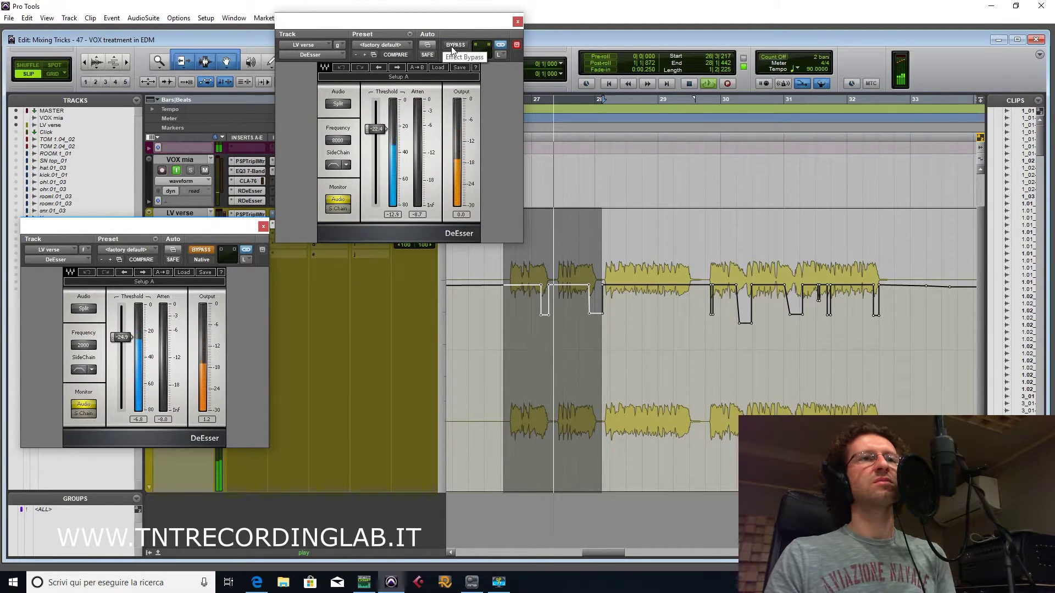
pyautogui.press('space')
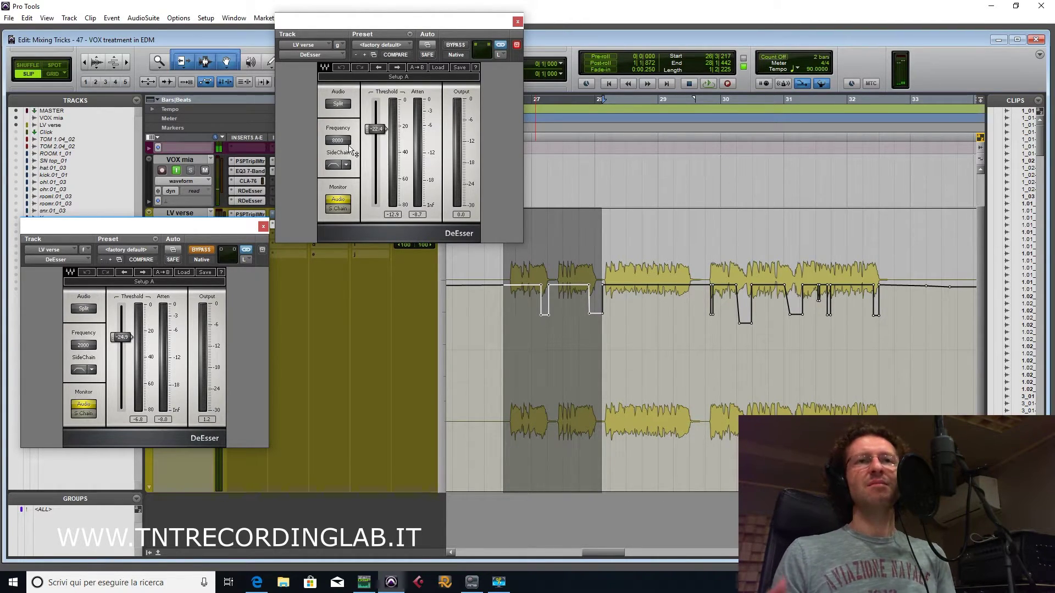
pyautogui.press('space')
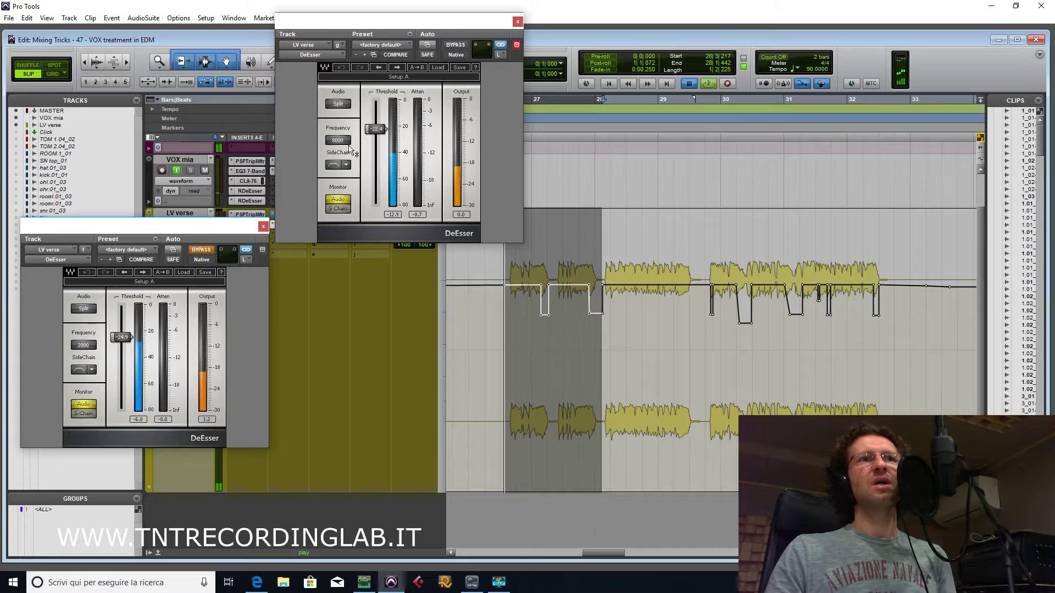
pyautogui.press('space')
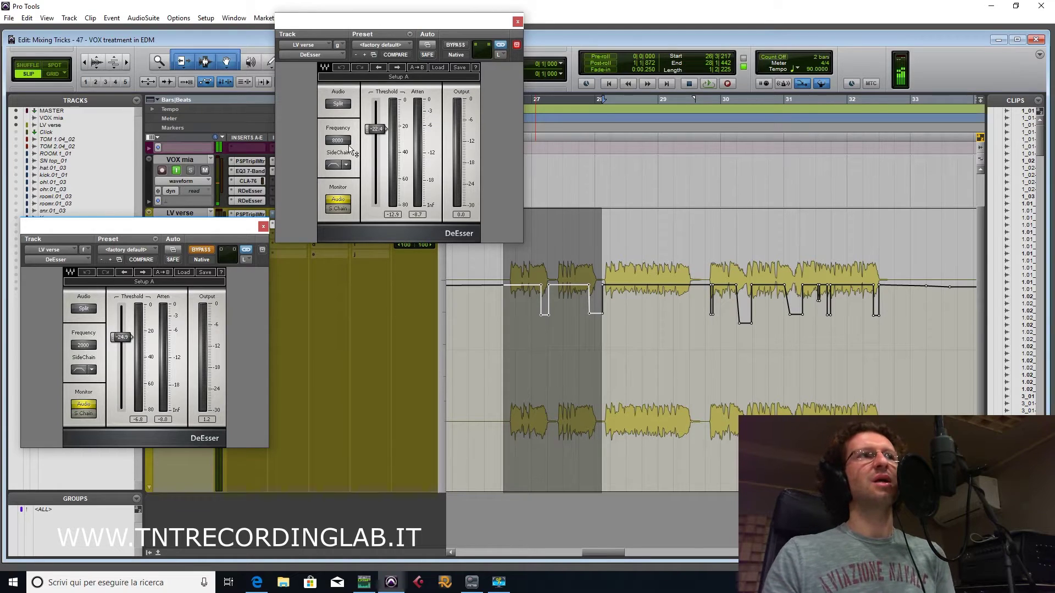
# Close the second DeEsser's window and reposition the first DeEsser's window over the track controls
pyautogui.moveTo(210, 224); pyautogui.dragTo(212, 159)
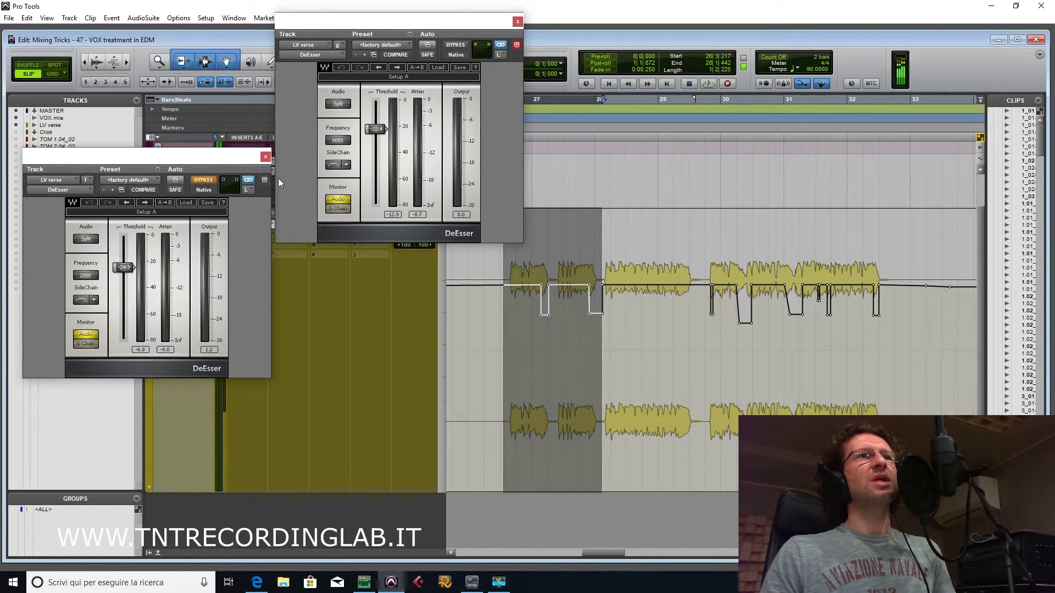
pyautogui.click(517, 21)
pyautogui.moveTo(223, 160); pyautogui.dragTo(375, 111)
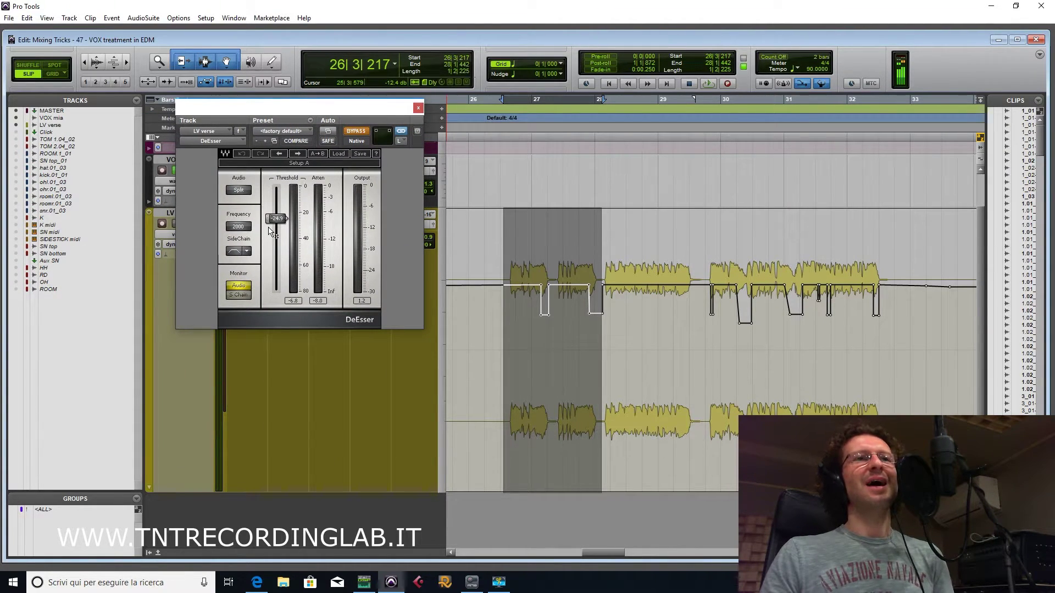
# Audition the LV verse passage from 28|3|394 with the first DeEsser out of bypass and try its threshold control
pyautogui.moveTo(696, 291); pyautogui.dragTo(633, 296)
pyautogui.press('space')
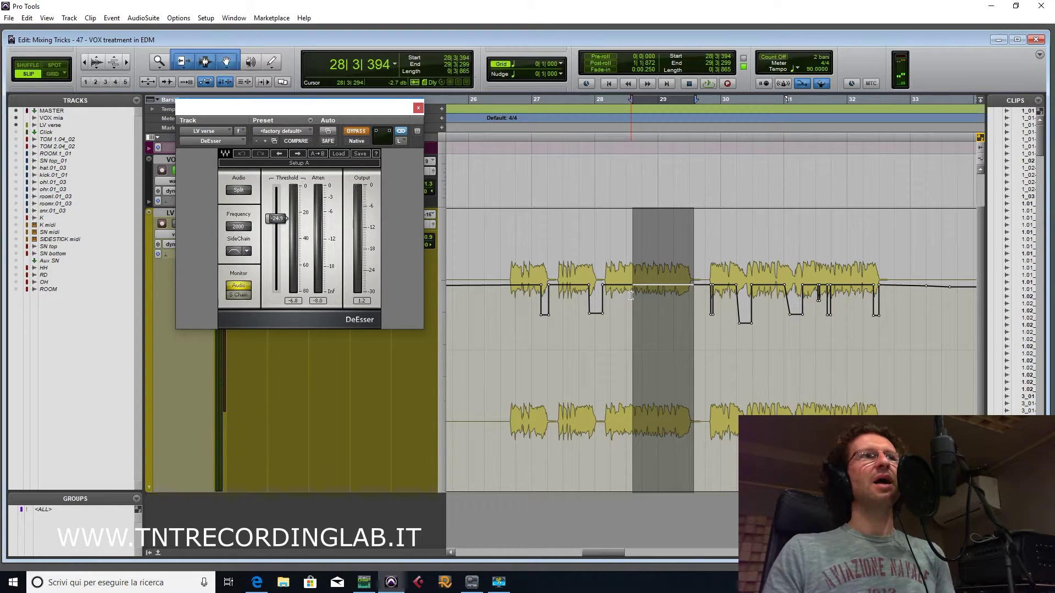
pyautogui.press('space')
pyautogui.click(358, 131)
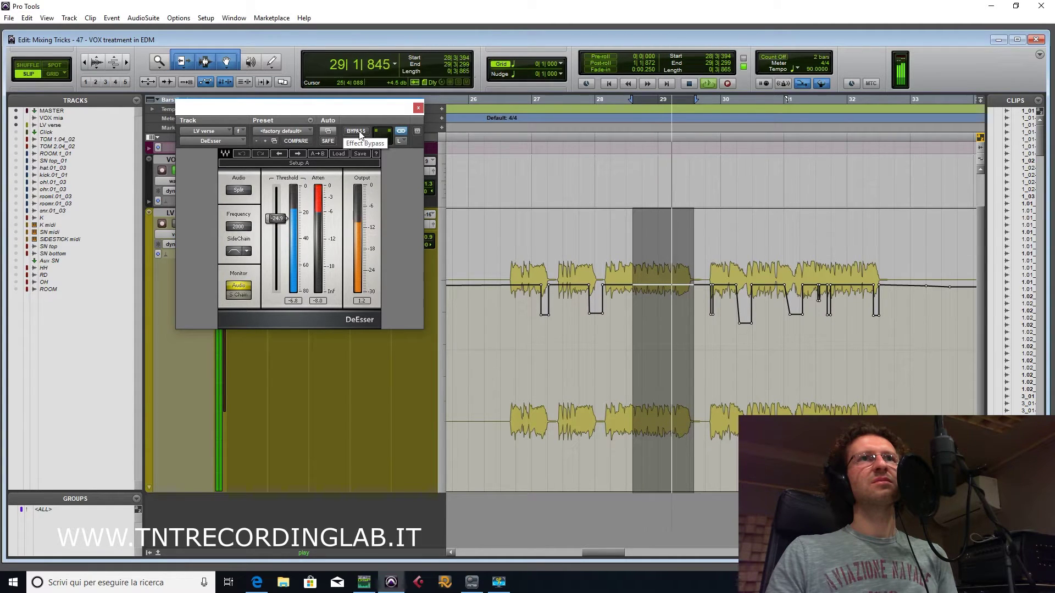
pyautogui.press('space')
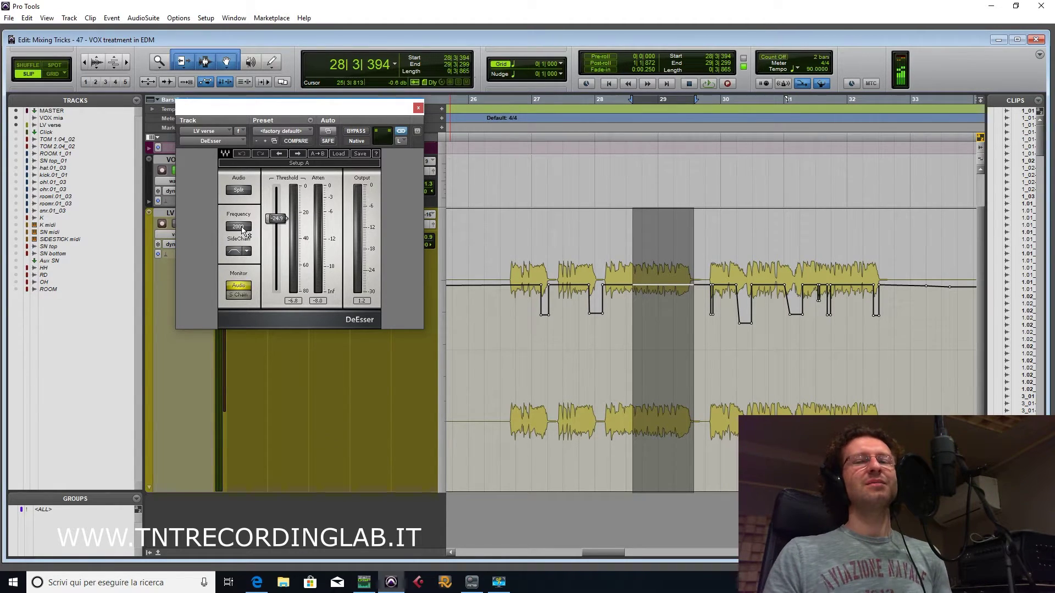
pyautogui.press('space')
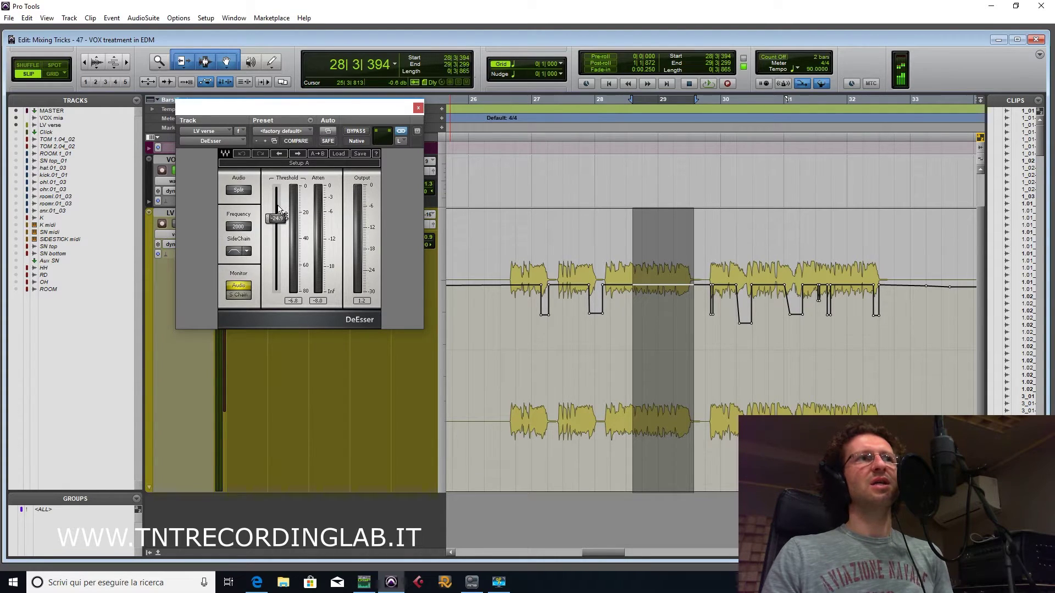
pyautogui.moveTo(276, 218)
pyautogui.mouseDown()
pyautogui.moveTo(277, 273)
pyautogui.moveTo(276, 186)
pyautogui.moveTo(276, 219)
pyautogui.mouseUp()
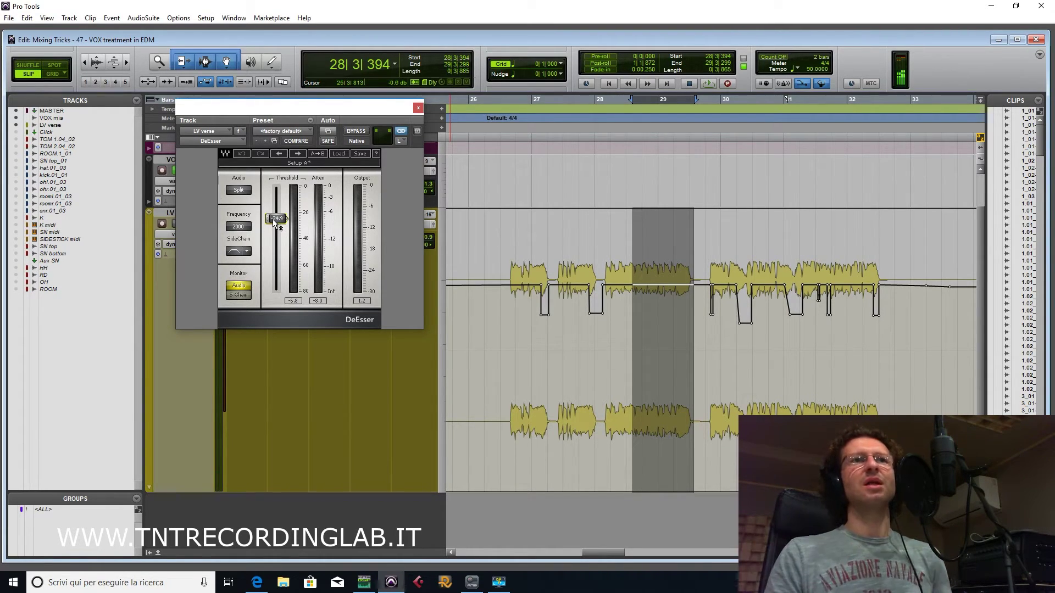
# Bypass the first DeEsser on LV verse, select the passage starting at 28|1|475 and play it
pyautogui.moveTo(393, 111); pyautogui.dragTo(275, 277)
pyautogui.keyDown('ctrl'); pyautogui.click(297, 215); pyautogui.keyUp('ctrl')
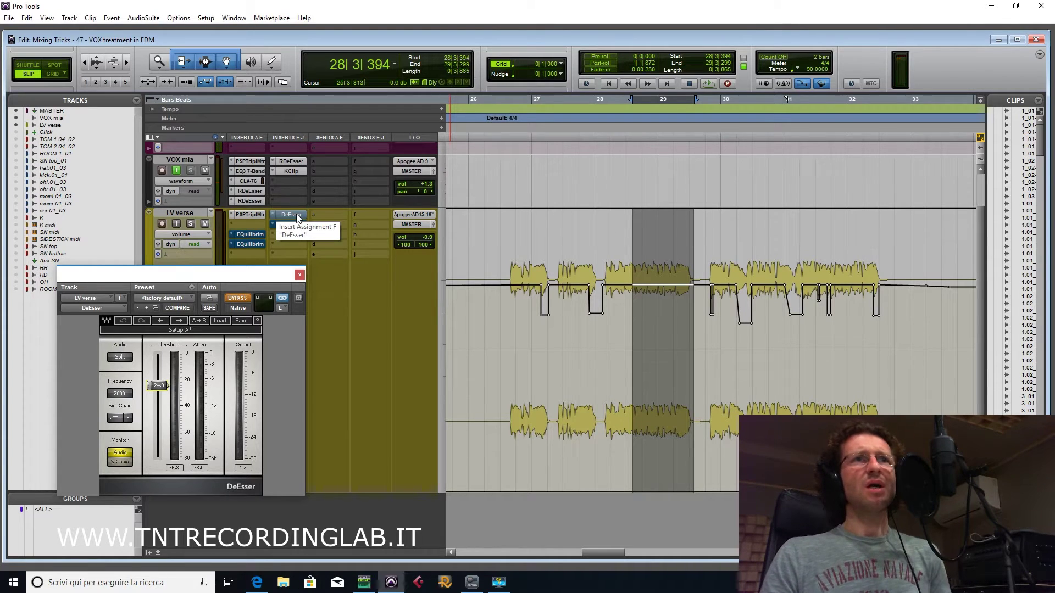
pyautogui.moveTo(602, 303); pyautogui.dragTo(694, 313)
pyautogui.press('space')
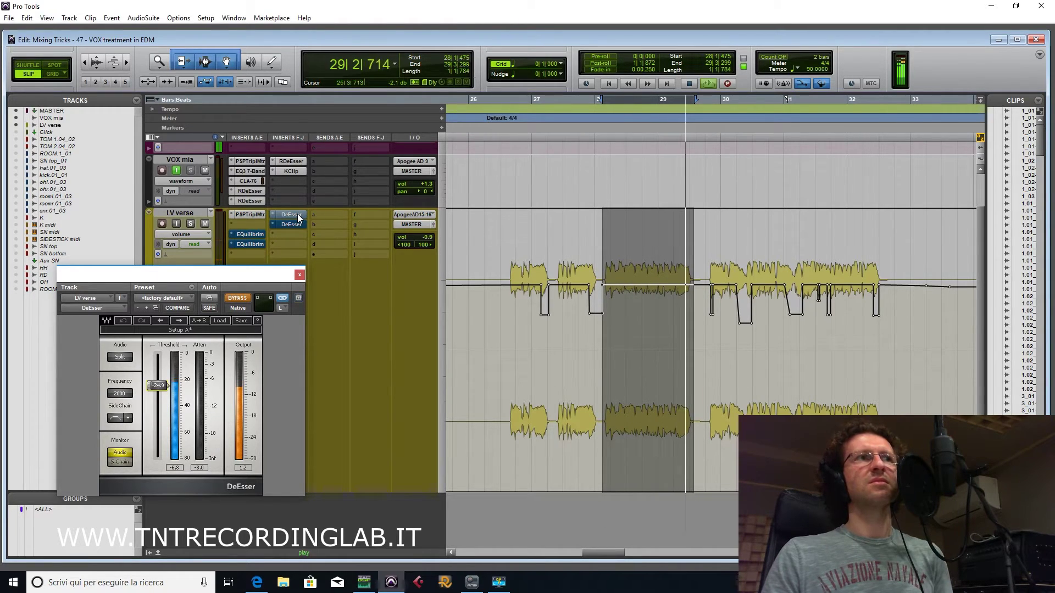
# Audition the LV verse passage from 28|1|475 comparing both DeEssers bypassed and active, leaving both active
pyautogui.moveTo(300, 218); pyautogui.dragTo(299, 225)
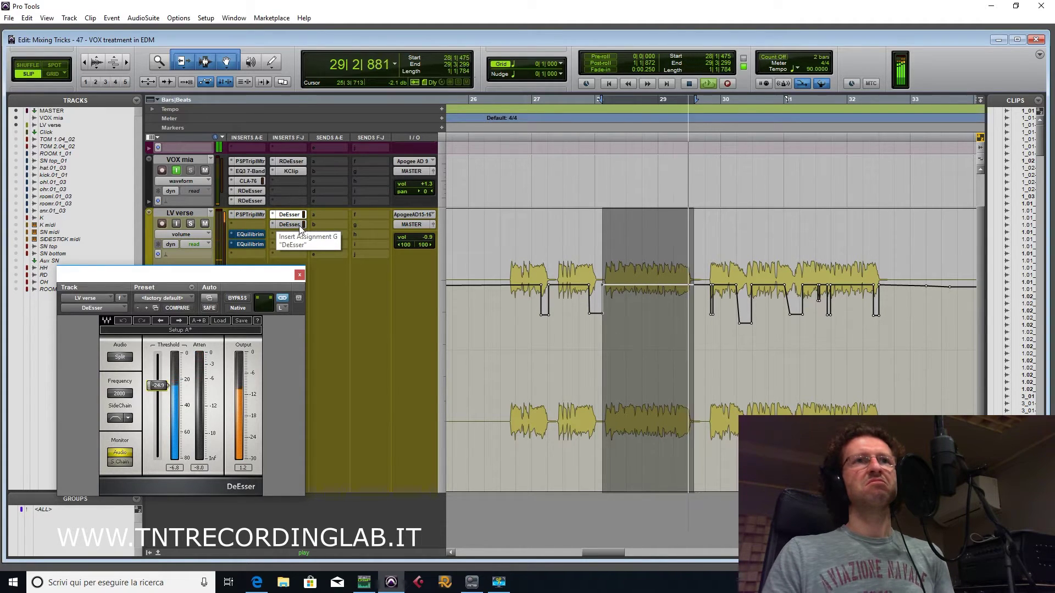
pyautogui.press('space')
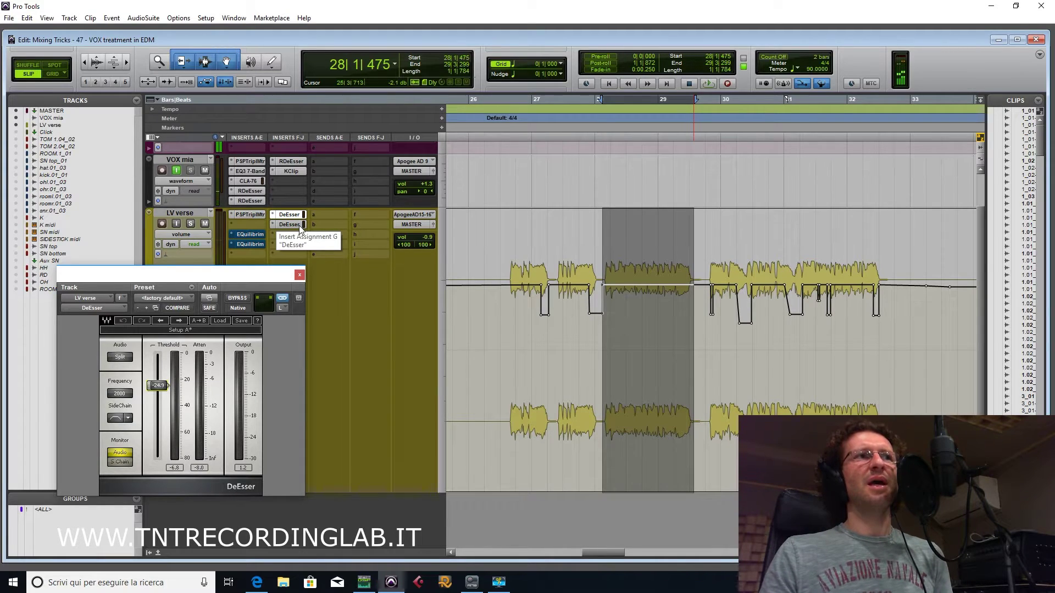
pyautogui.keyDown('ctrl'); pyautogui.click(299, 225); pyautogui.keyUp('ctrl')
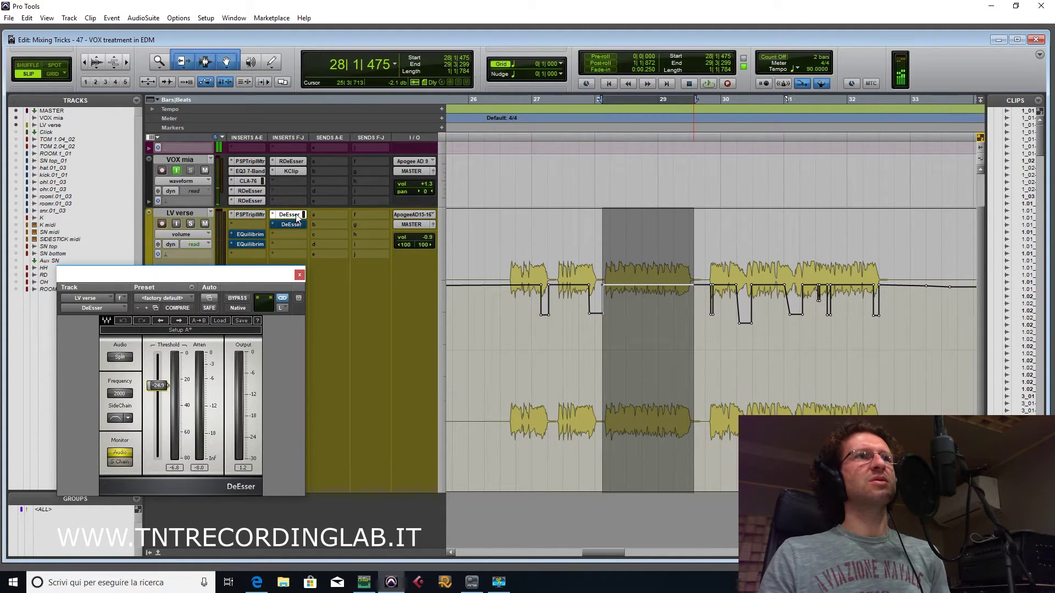
pyautogui.keyDown('ctrl'); pyautogui.click(297, 215); pyautogui.keyUp('ctrl')
pyautogui.press('space')
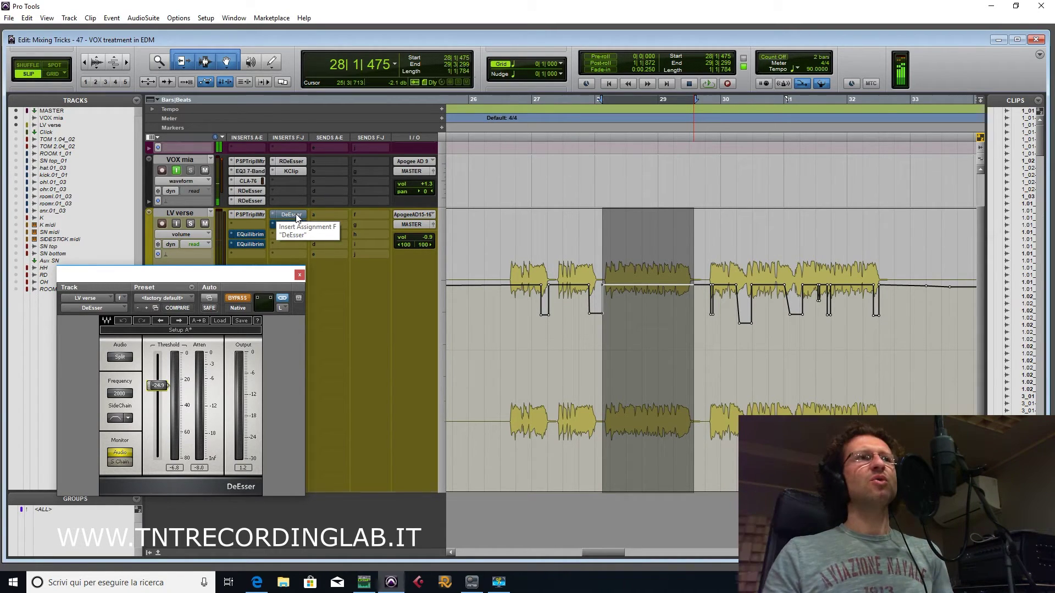
pyautogui.moveTo(296, 218); pyautogui.dragTo(295, 225)
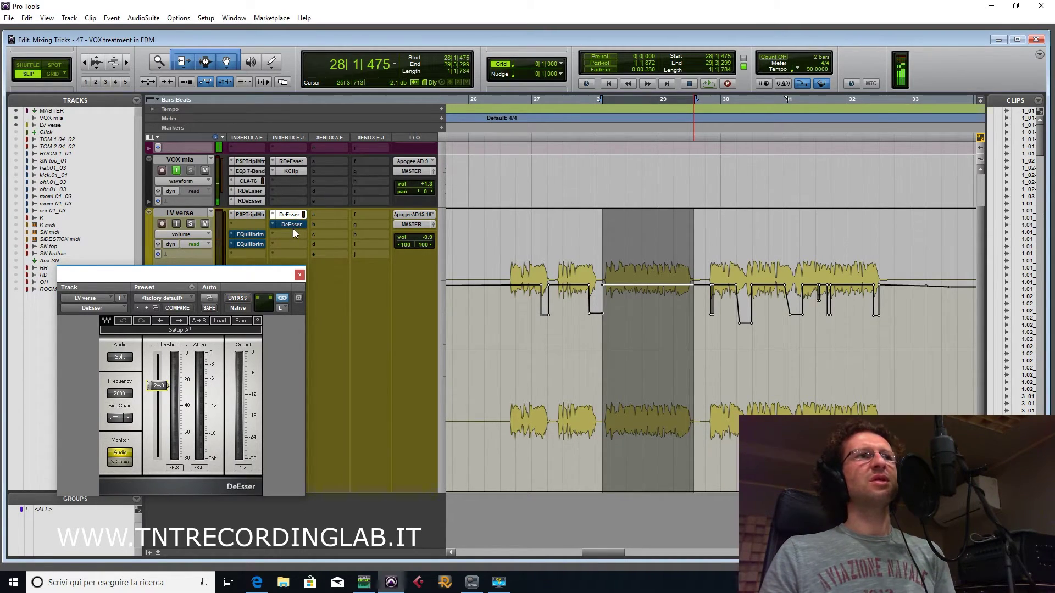
pyautogui.press('space')
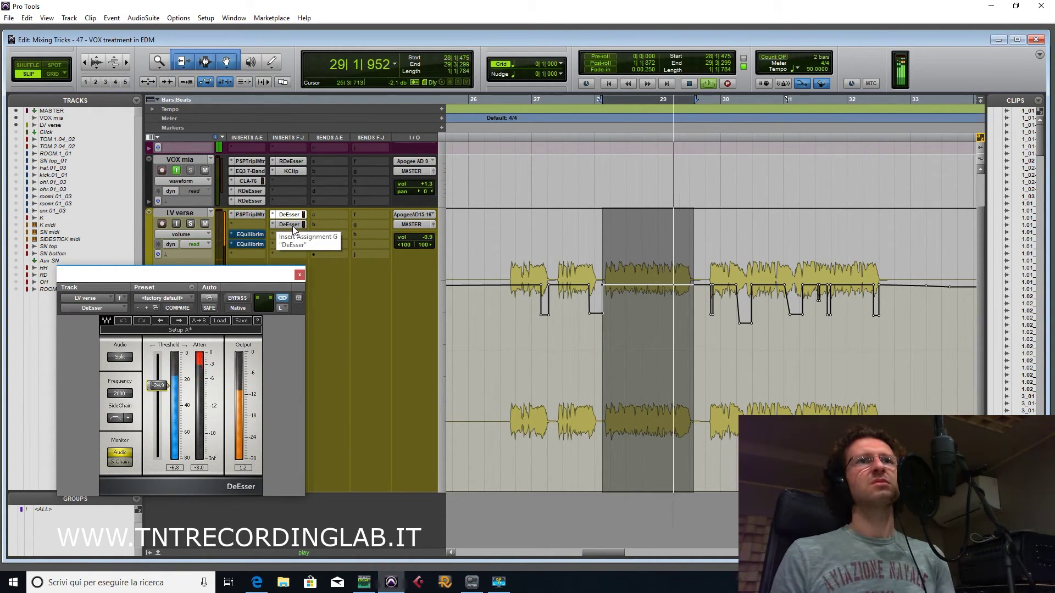
pyautogui.press('space')
# Select the longer verse passage on LV verse from 26|3|117 to 33|1|568 and close the DeEsser window
pyautogui.hotkey('ctrl', '[')
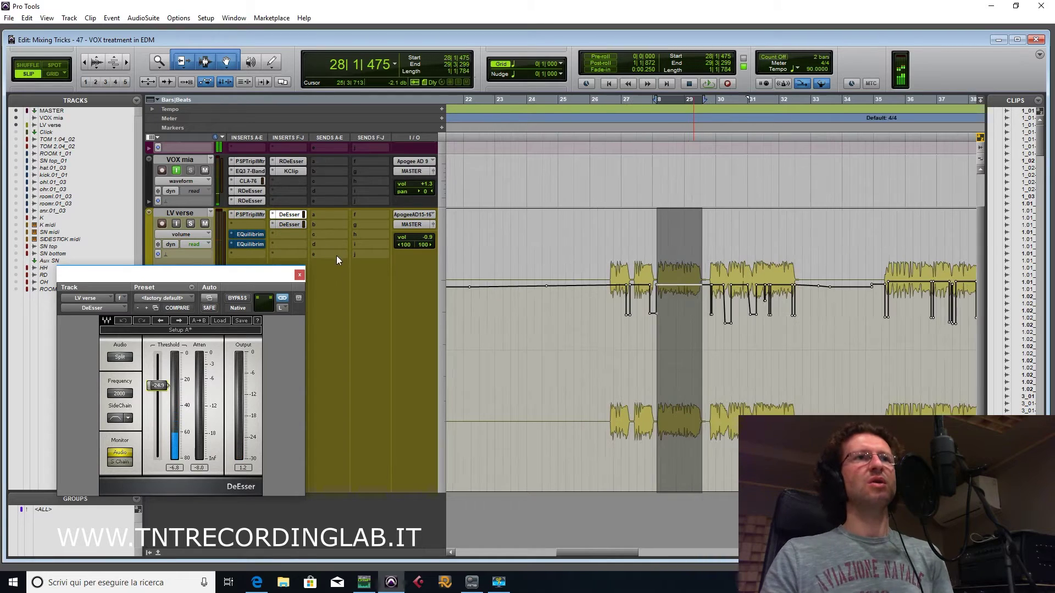
pyautogui.hotkey('ctrl', '[')
pyautogui.moveTo(659, 305); pyautogui.dragTo(763, 318)
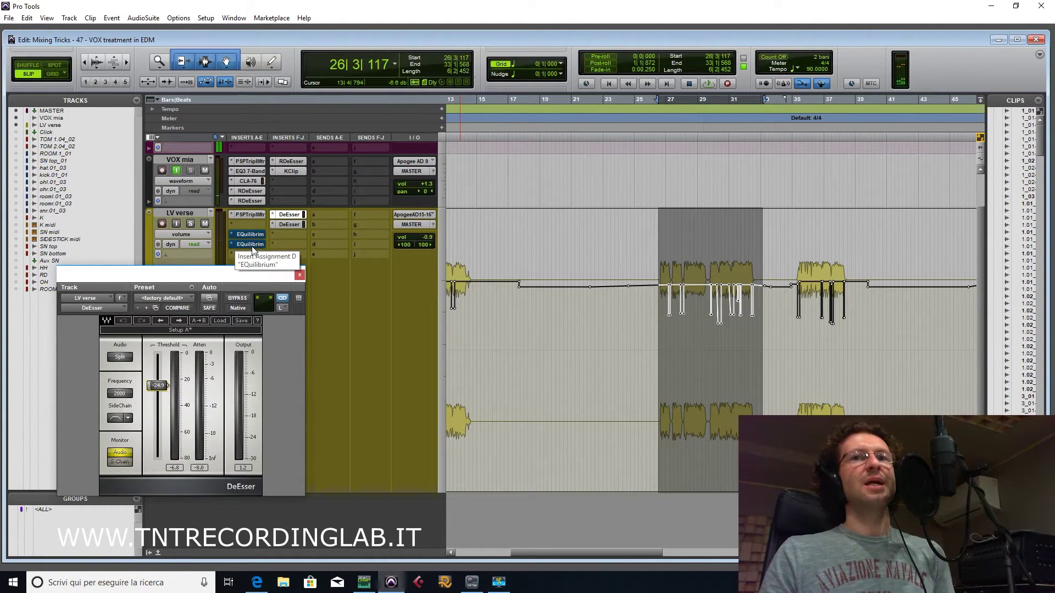
pyautogui.click(302, 273)
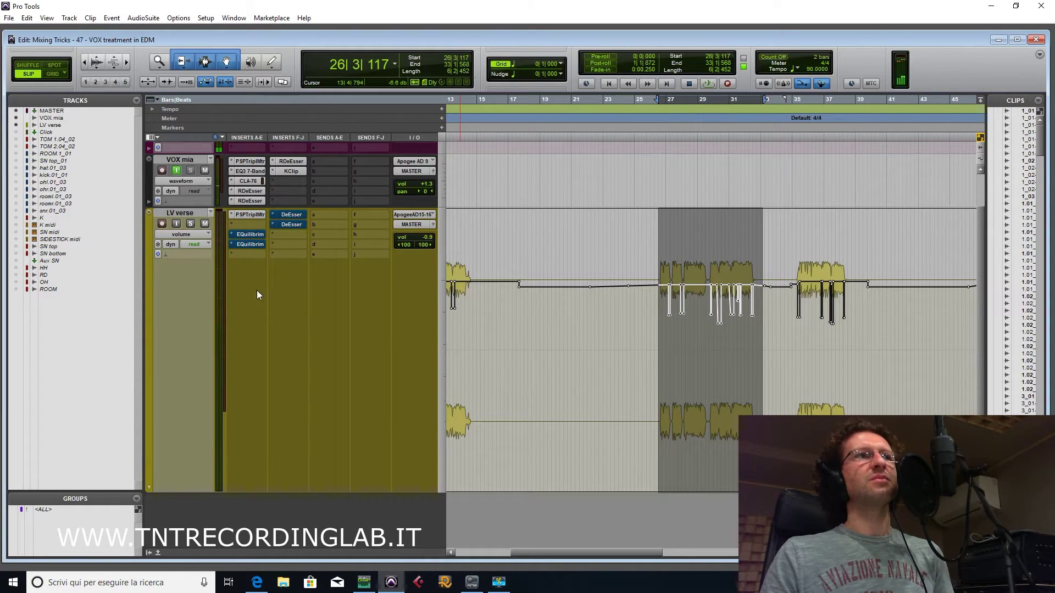
# Set LV verse's automation mode to off and play the selection with both DeEssers bypassed
pyautogui.click(196, 244)
pyautogui.click(209, 246)
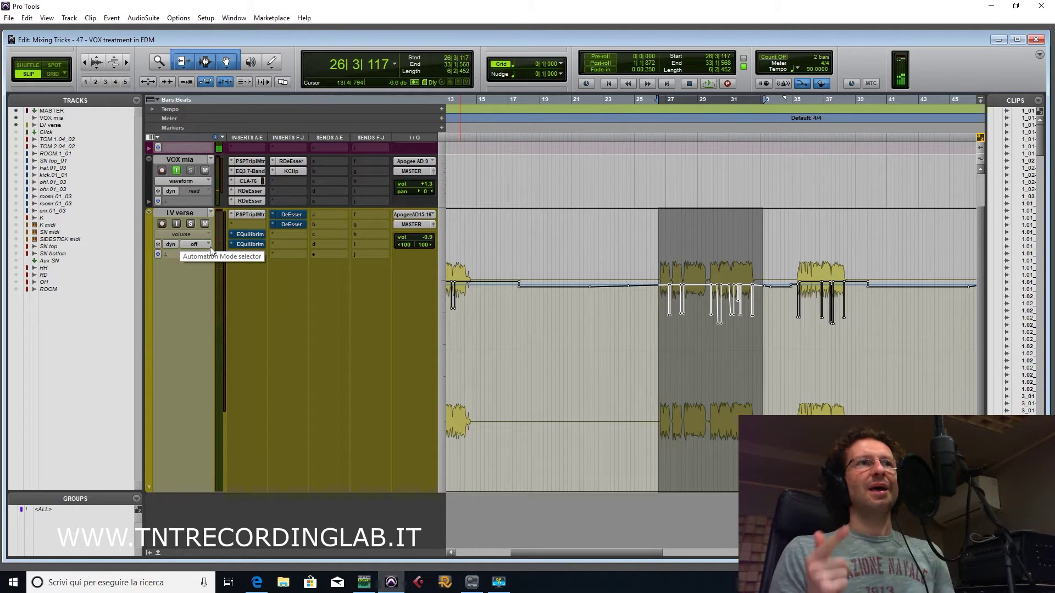
pyautogui.press('space')
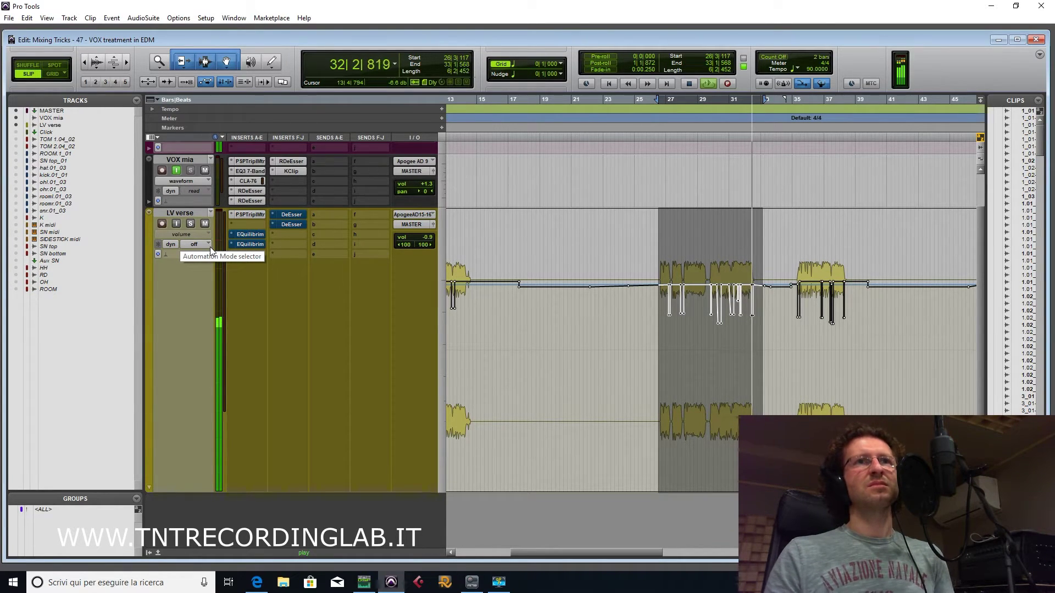
pyautogui.press('space')
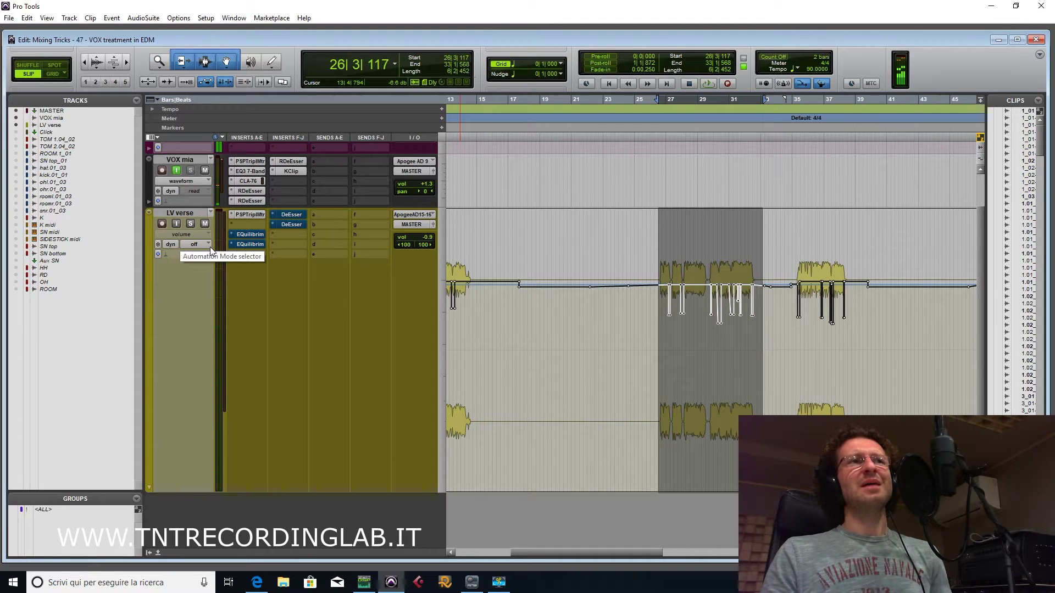
# Take both DeEssers on LV verse out of bypass, set its automation mode to read and play the selection
pyautogui.click(291, 231)
pyautogui.click(290, 229)
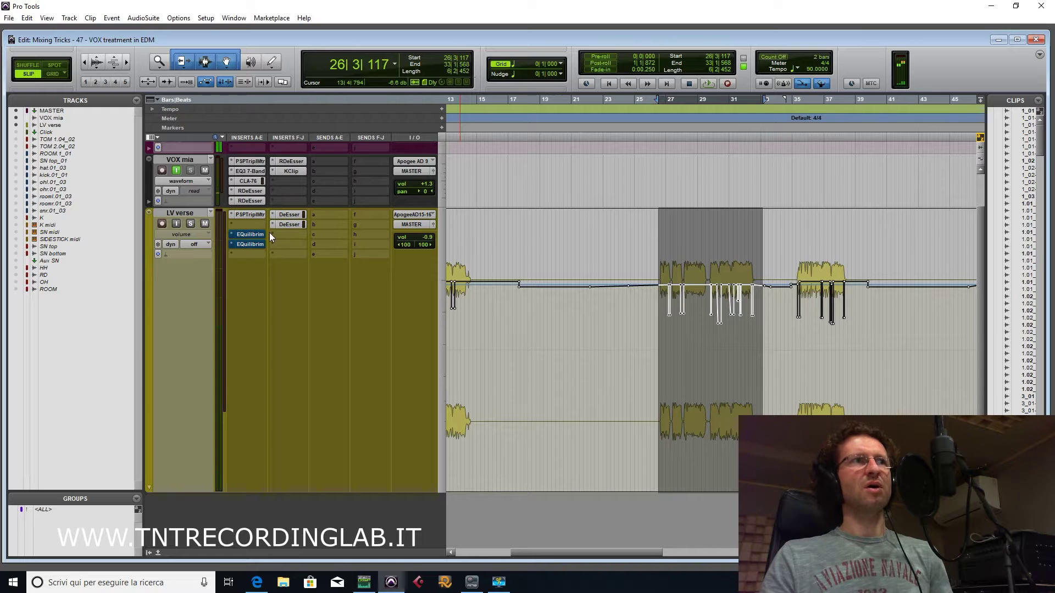
pyautogui.click(206, 245)
pyautogui.click(222, 257)
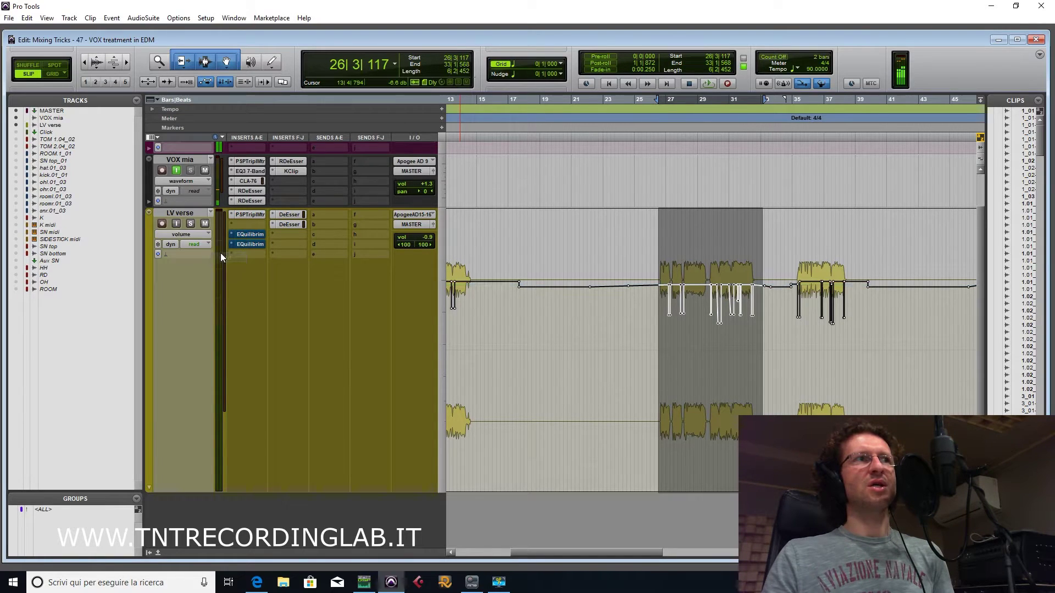
pyautogui.press('space')
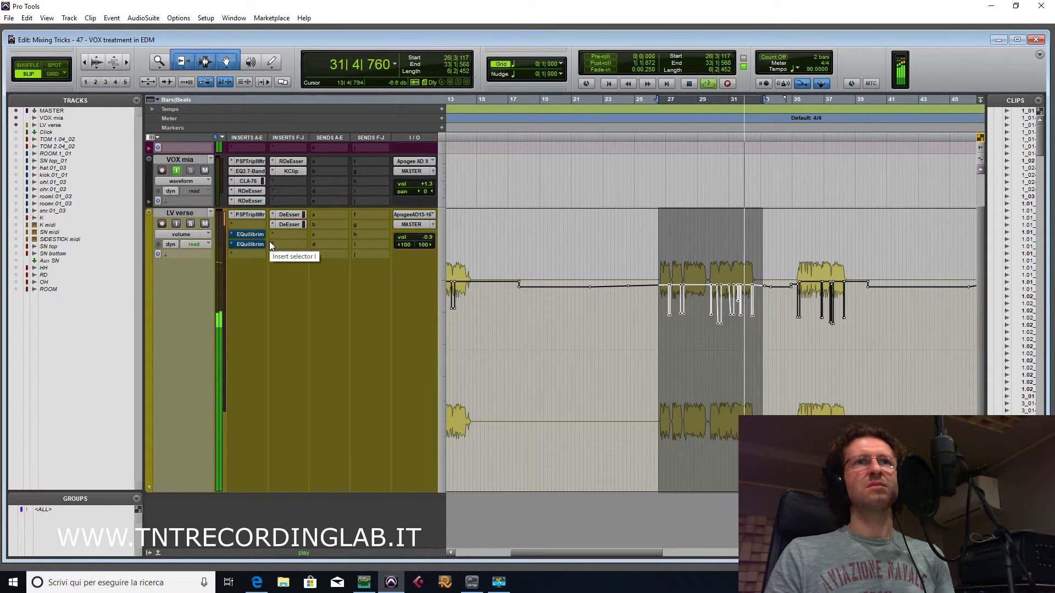
pyautogui.press('space')
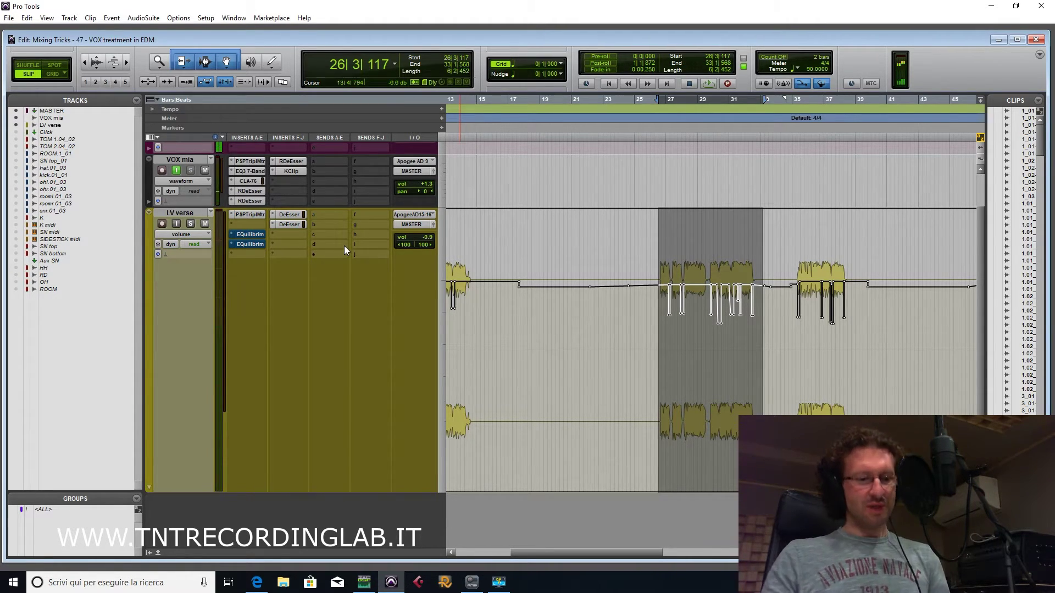
# Examine the volume automation dips across the selected LV verse phrases up close
pyautogui.hotkey('ctrl', ']')
pyautogui.hscroll(3, 605, 330)
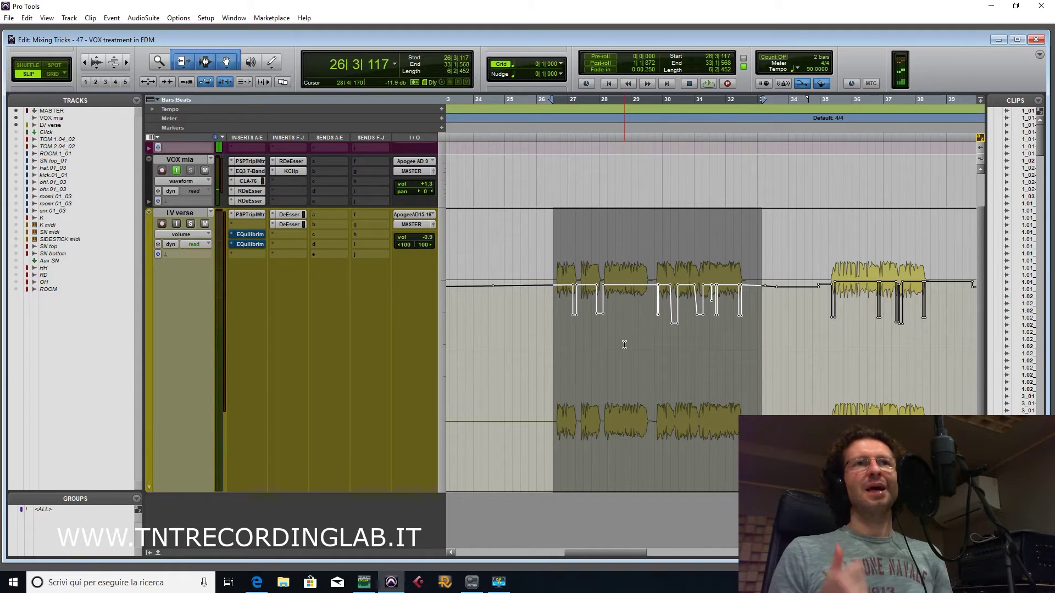
pyautogui.hotkey('ctrl', ']')
pyautogui.hotkey('ctrl', ']')
pyautogui.hscroll(3, 796, 377)
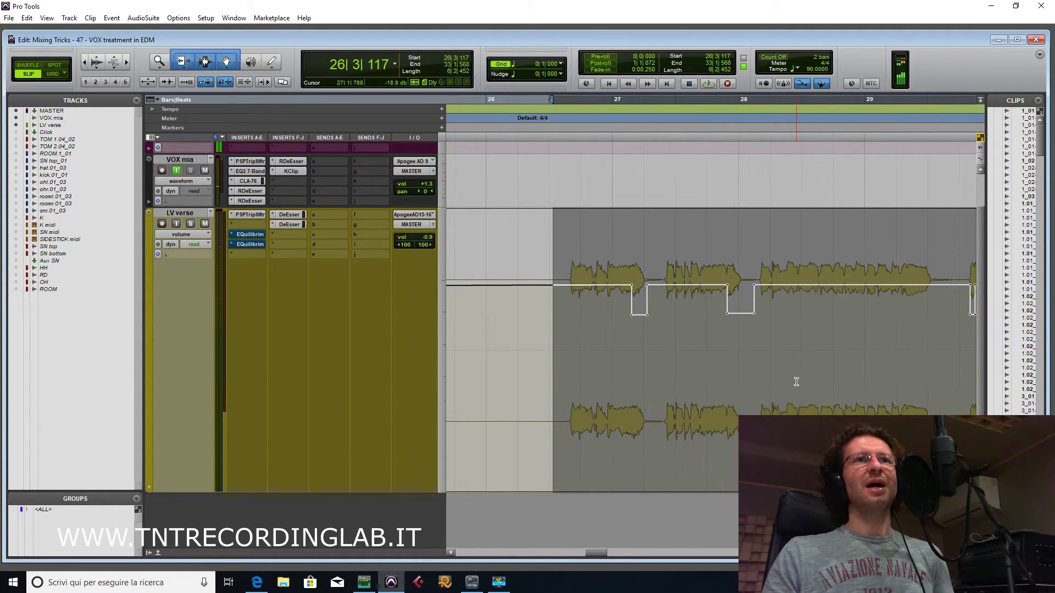
pyautogui.hotkey('ctrl', '[')
pyautogui.hscroll(3, 662, 302)
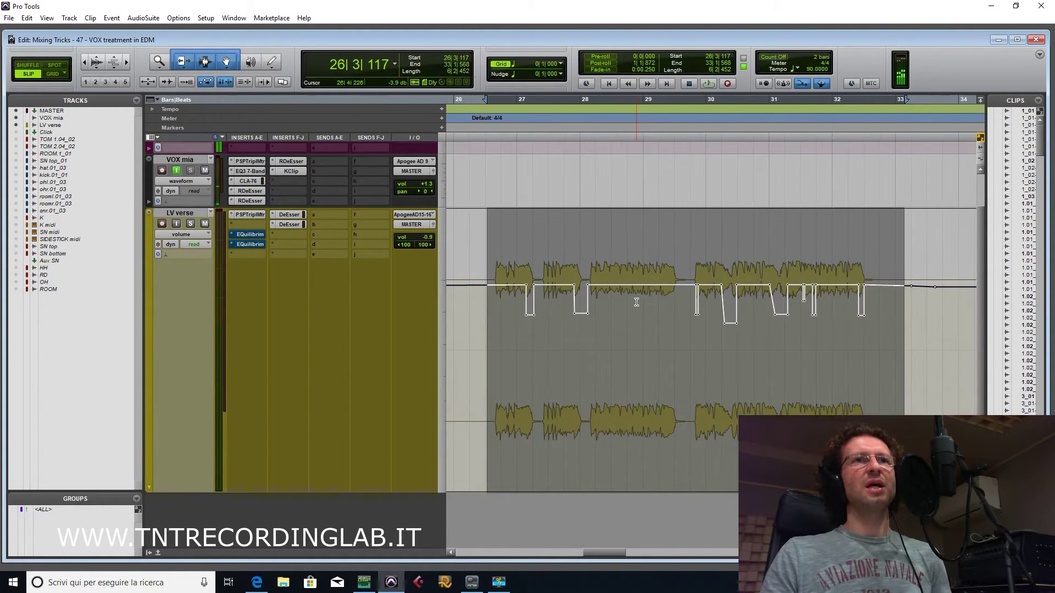
pyautogui.moveTo(661, 301); pyautogui.dragTo(670, 304)
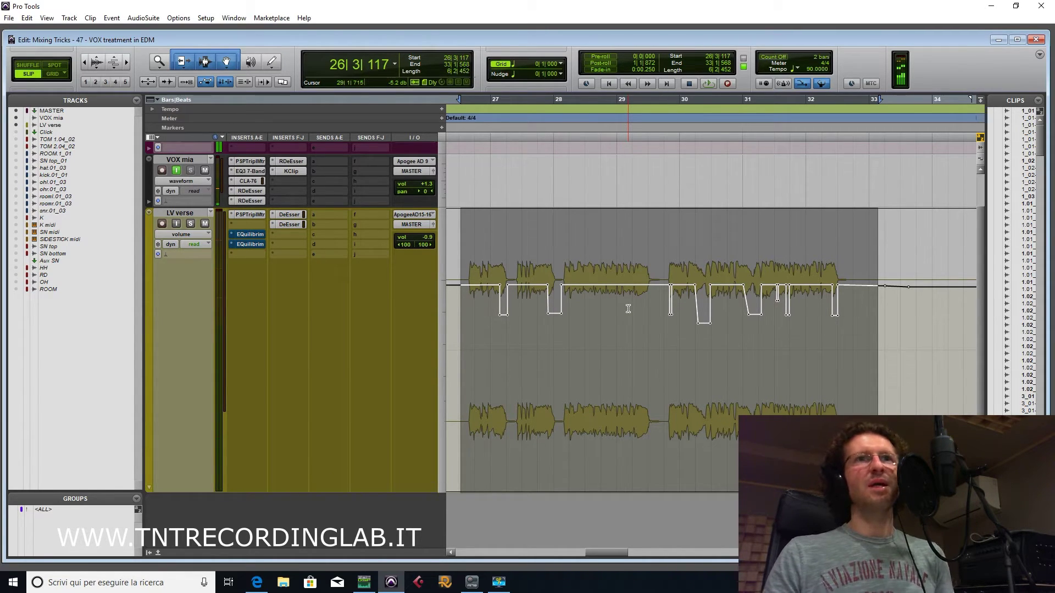
# Open the first DeEsser on LV verse to review its settings, close it and look over the automated passage again
pyautogui.click(290, 215)
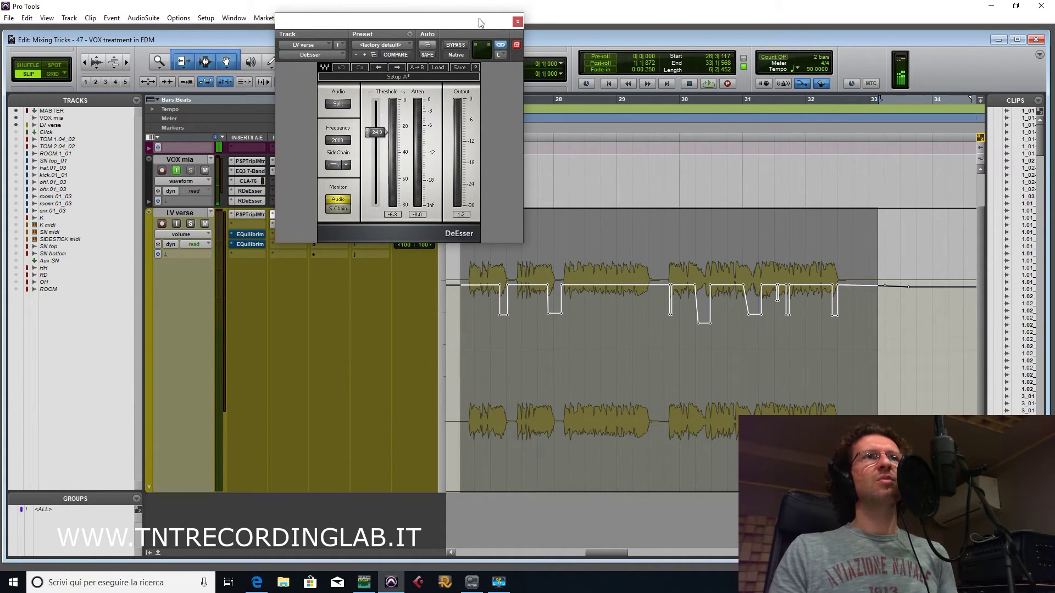
pyautogui.click(518, 22)
pyautogui.hotkey('ctrl', '[')
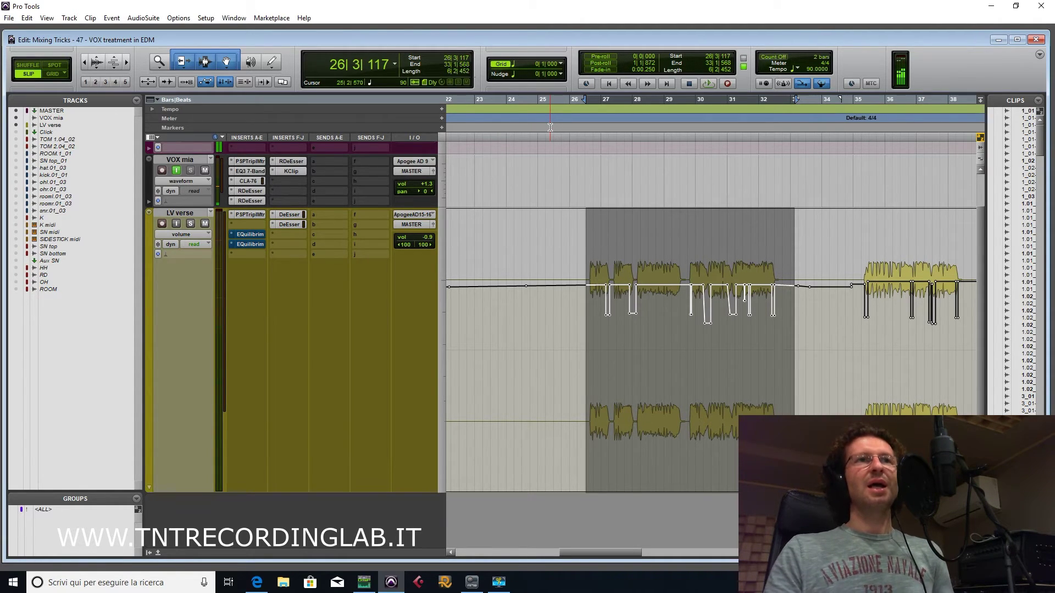
pyautogui.scroll(1, 605, 211)
pyautogui.hscroll(-4, 631, 233)
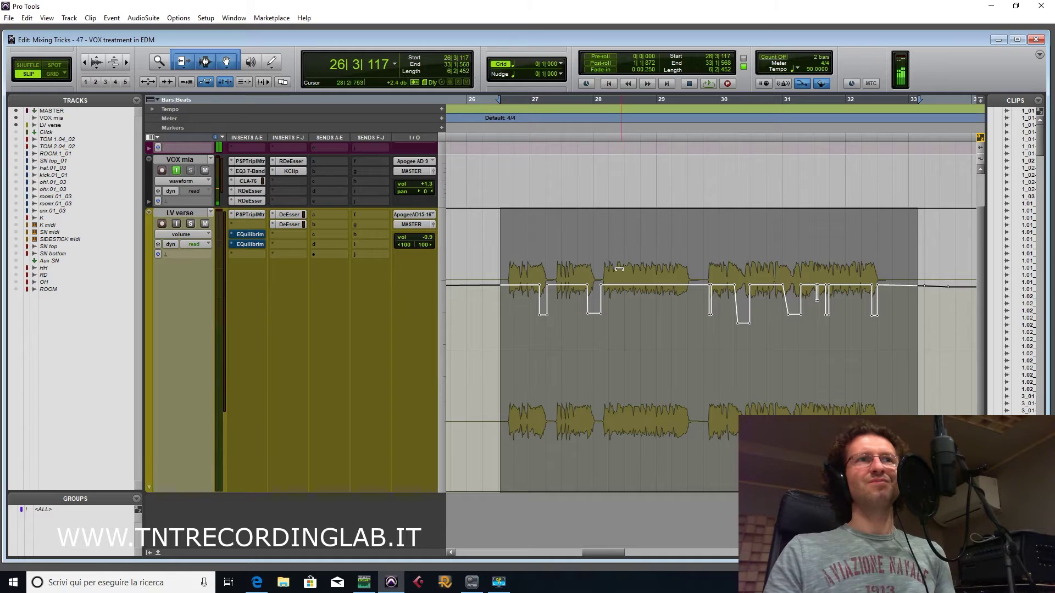
pyautogui.hotkey('ctrl', '[')
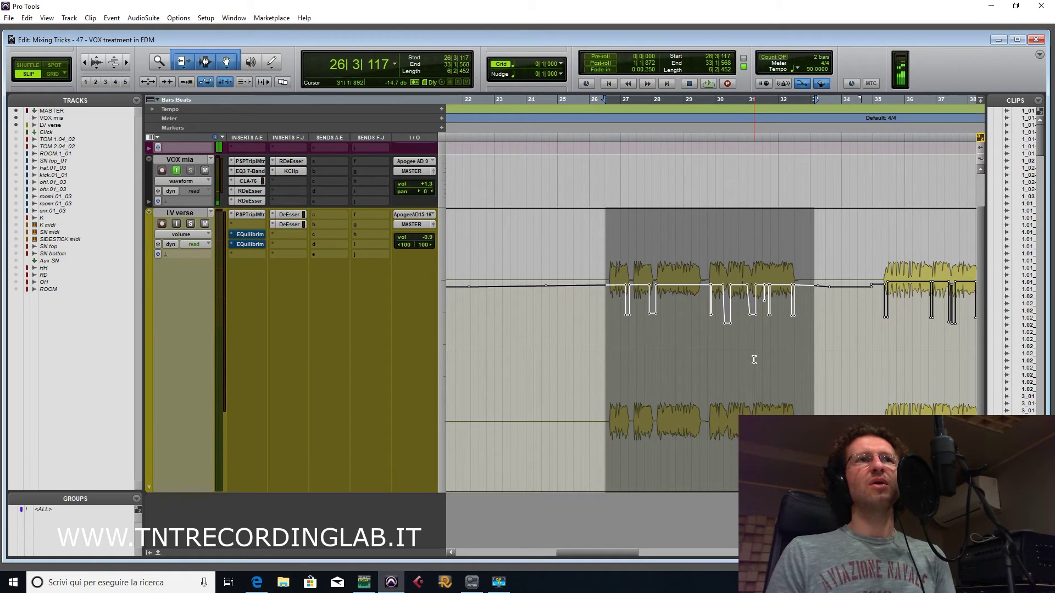
# Review the threshold and frequency settings of both DeEssers on LV verse, then close the plug-in window
pyautogui.click(289, 224)
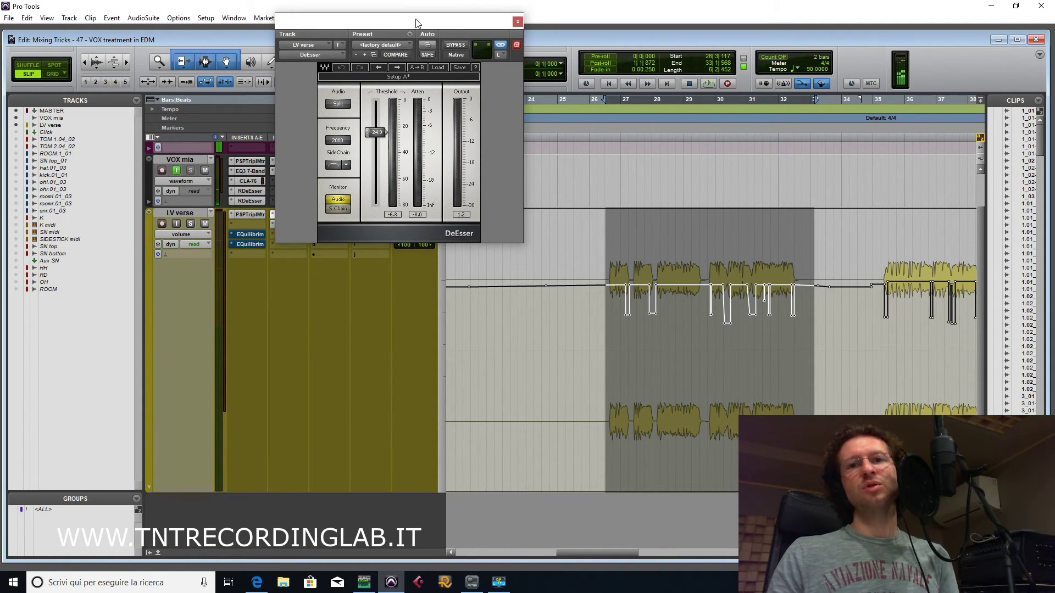
pyautogui.moveTo(413, 23); pyautogui.dragTo(476, 30)
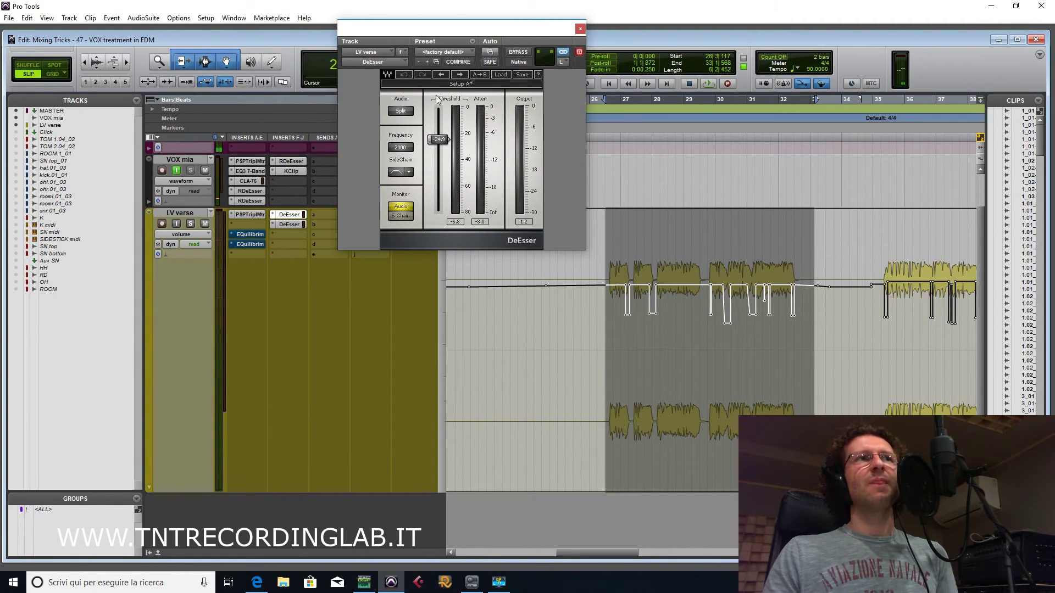
pyautogui.click(293, 223)
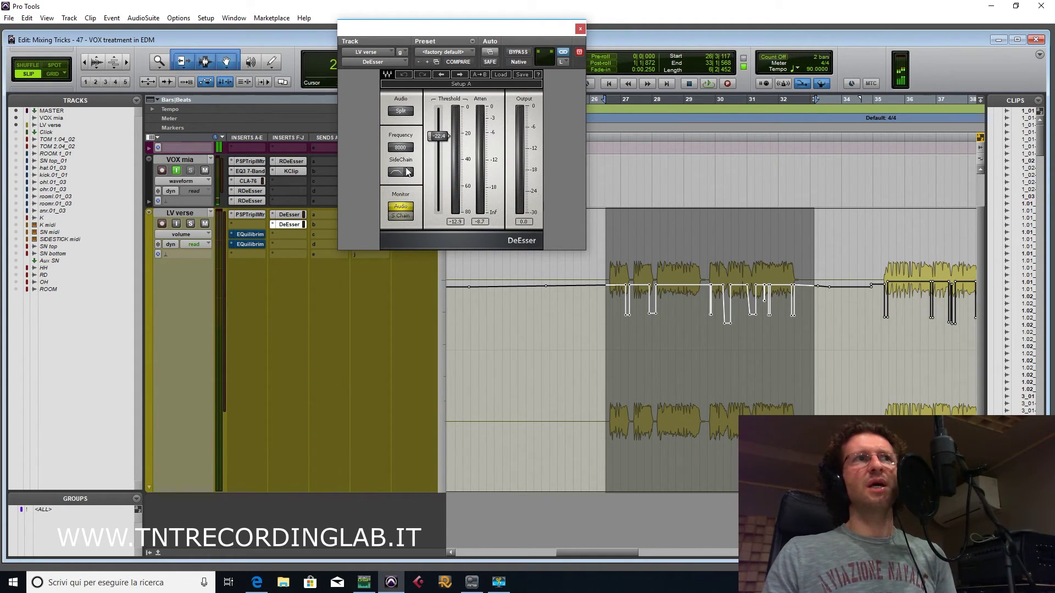
pyautogui.click(298, 216)
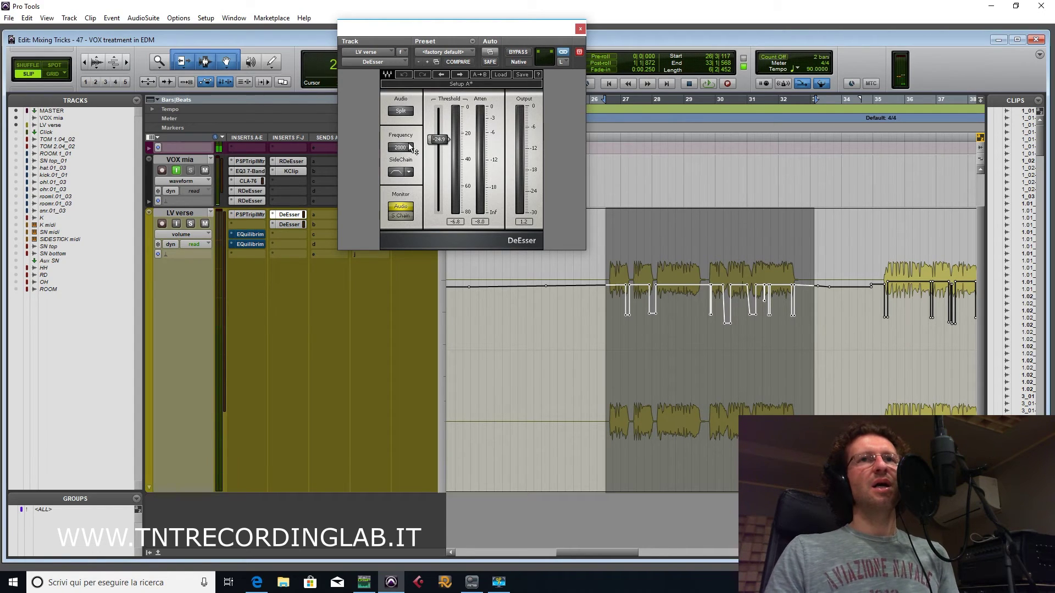
pyautogui.click(580, 29)
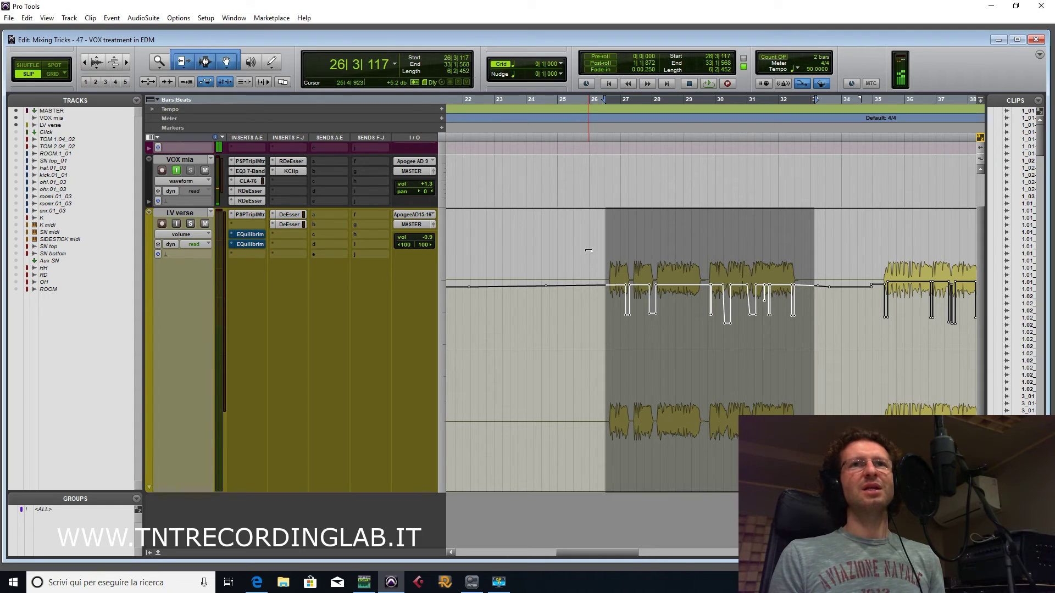